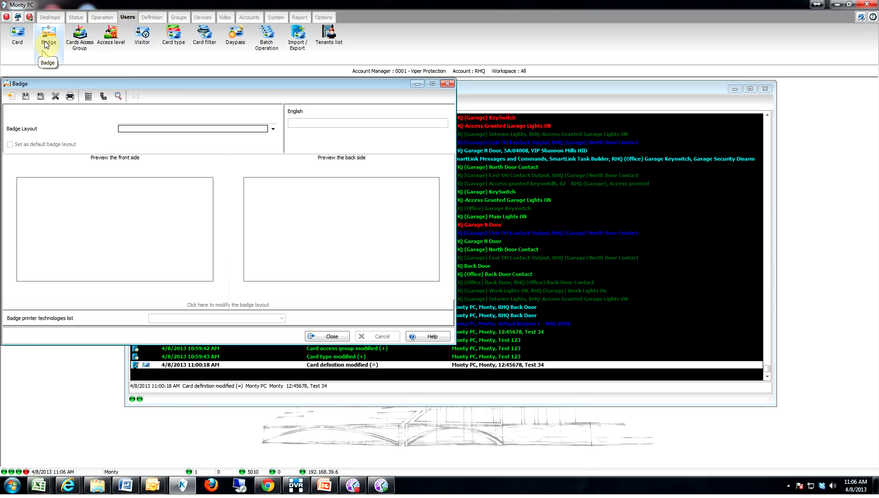
Step: Move the Badge window down and to the right
left_click_drag(159, 82, 314, 116)
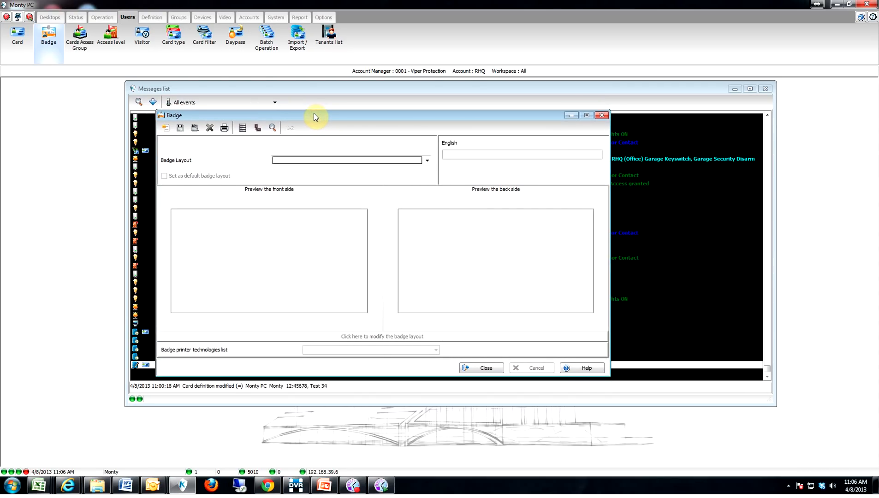
Step: Create a new two-sided badge layout at the default 337 x 212 size
left_click(165, 129)
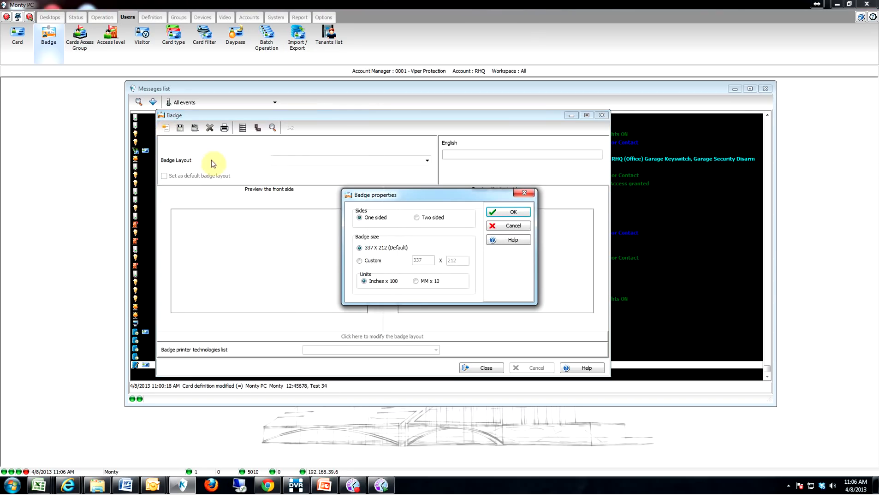
left_click(422, 220)
left_click(510, 213)
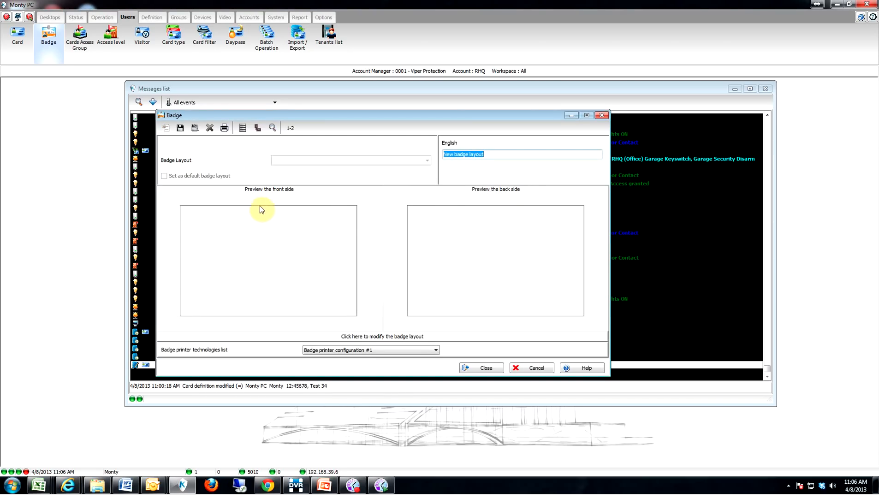
Step: Replace 'New badge layout' in the English name field with 'test 34'
left_click(250, 241)
type("test 34")
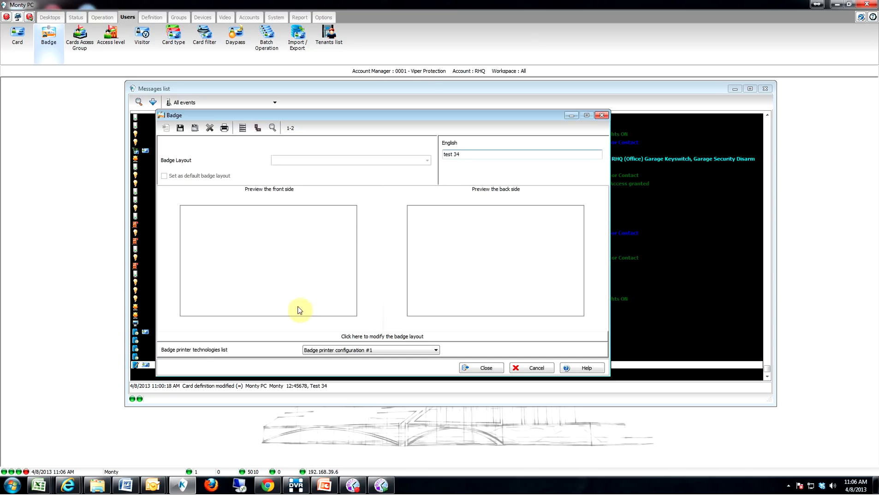
Step: Open the test 34 layout in the design editor and show gridlines
left_click(374, 337)
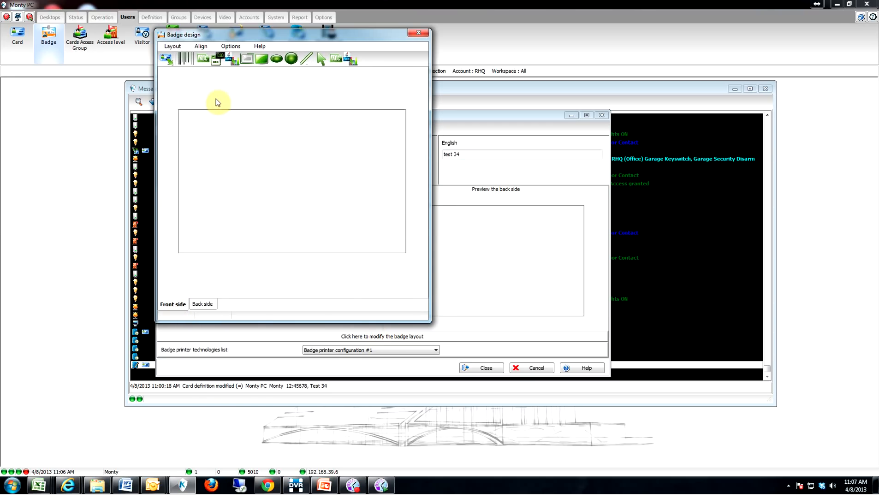
left_click(173, 47)
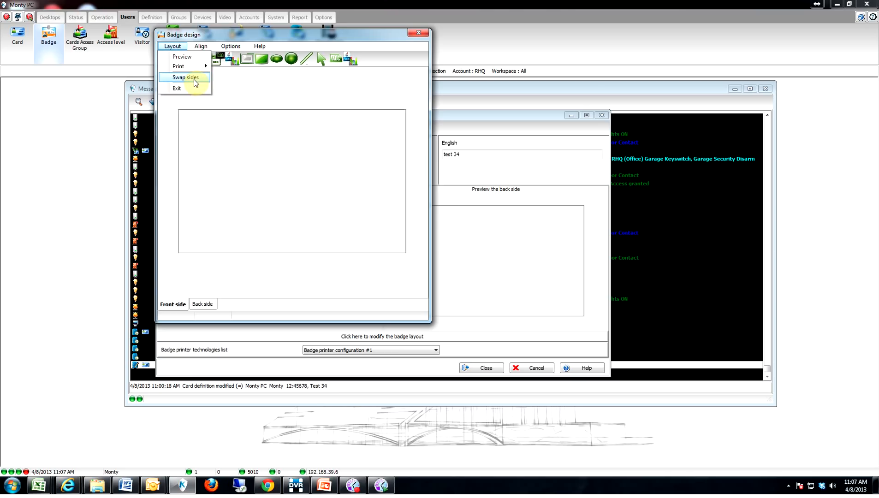
mouse_move(185, 66)
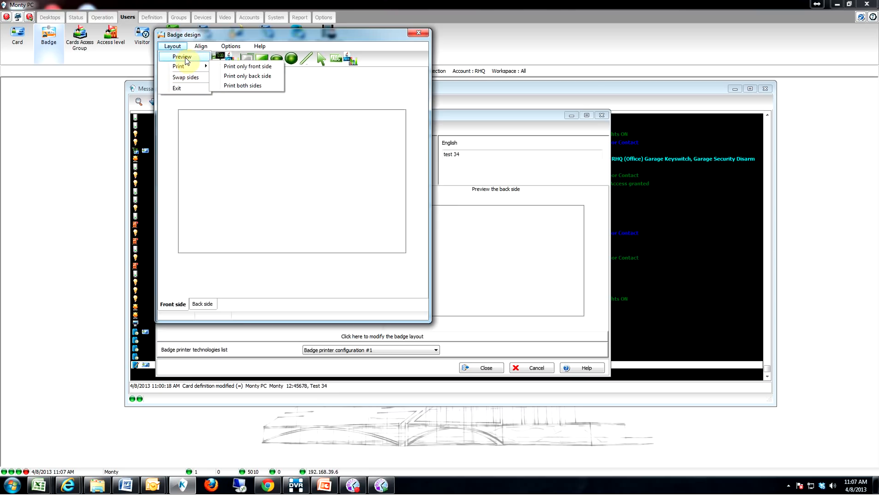
mouse_move(203, 50)
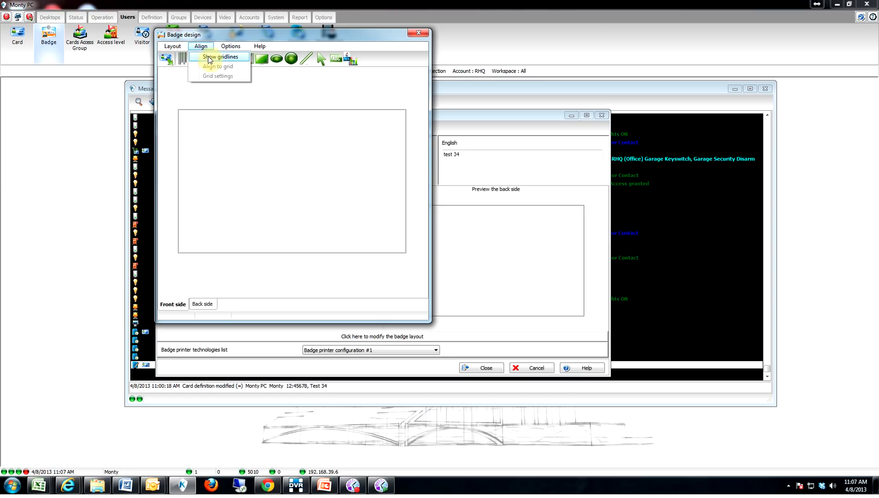
left_click(208, 57)
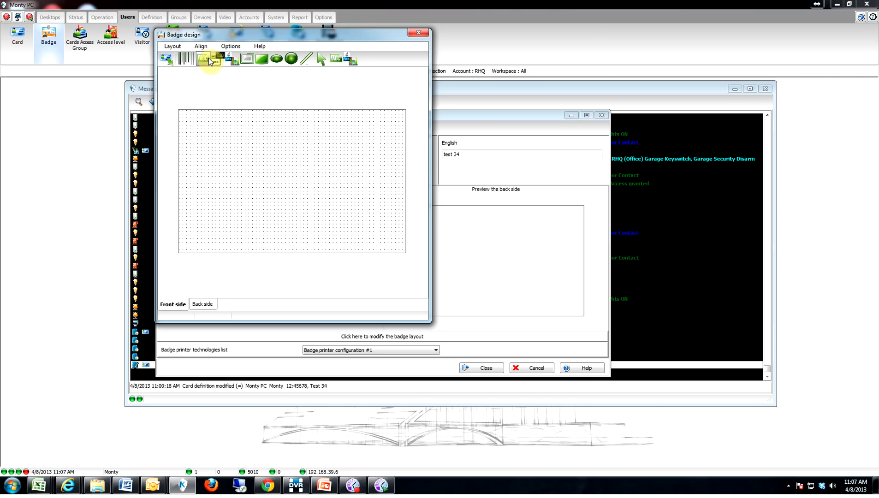
Step: Turn on Align to grid, leaving Grid settings and designer options unchanged
left_click(173, 46)
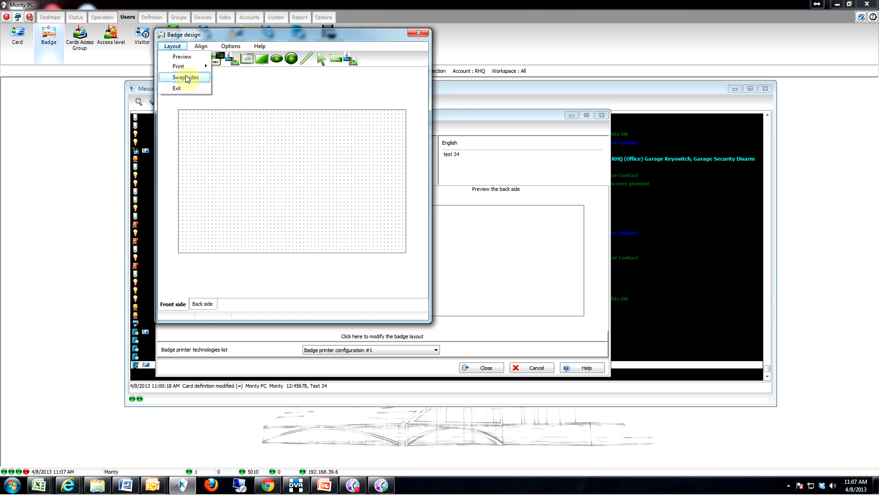
mouse_move(203, 48)
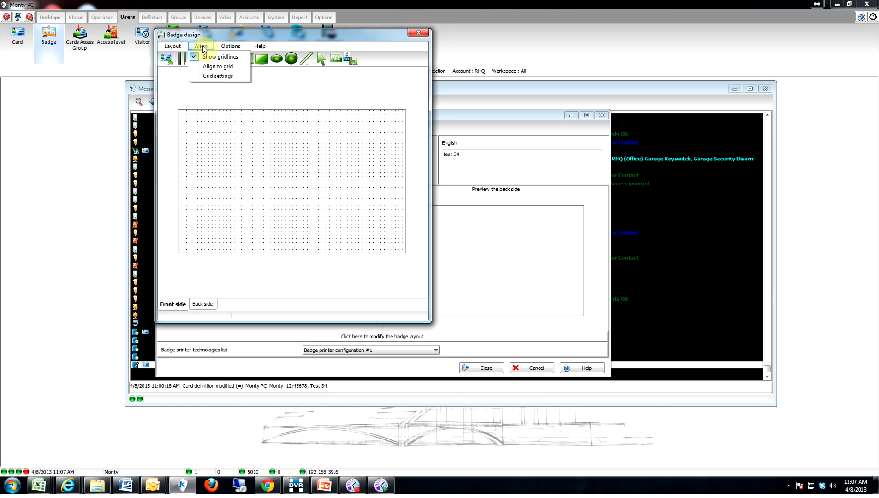
left_click(212, 67)
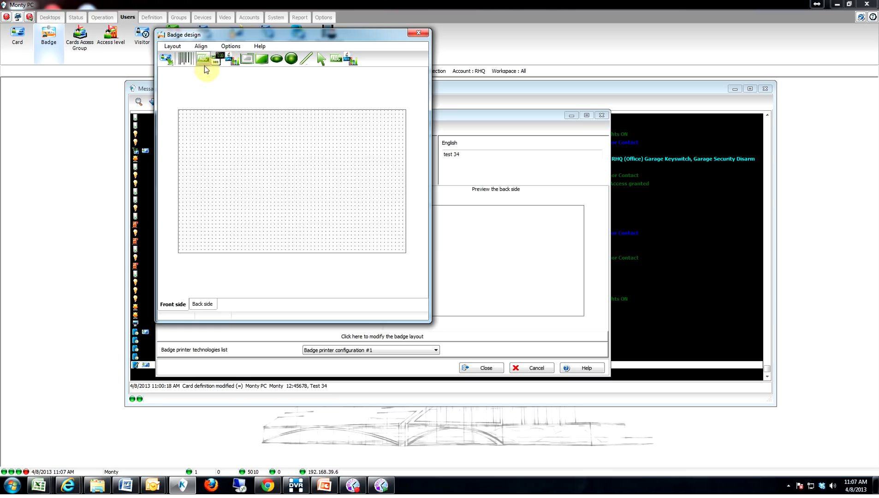
left_click(201, 46)
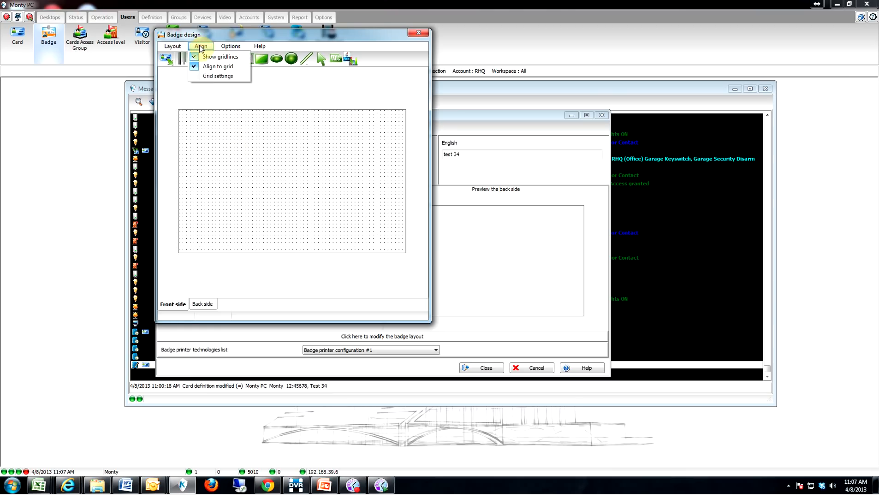
left_click(208, 77)
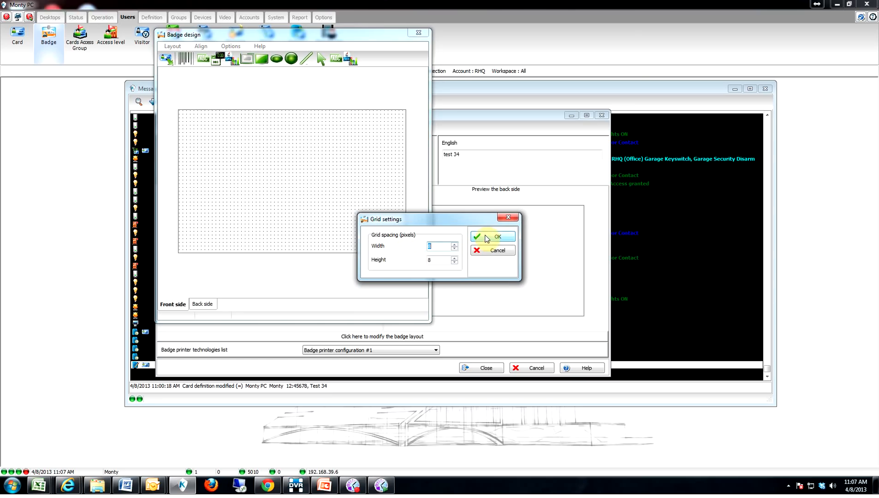
left_click(502, 252)
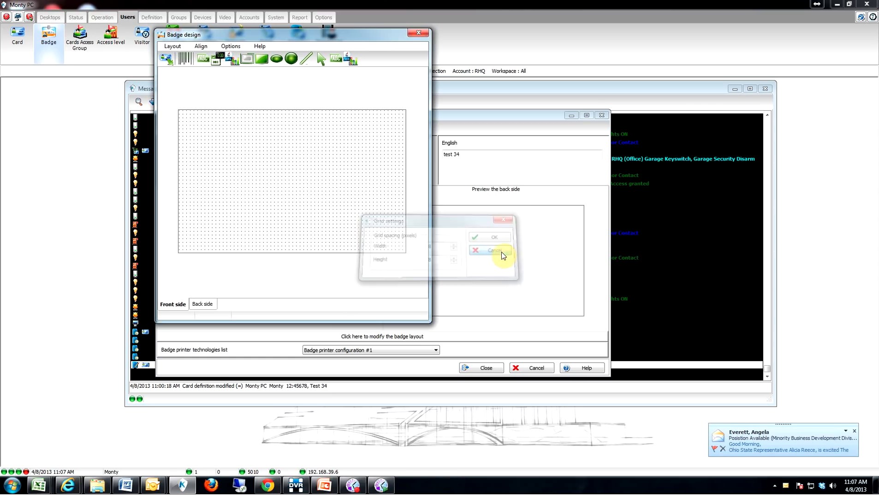
left_click(228, 47)
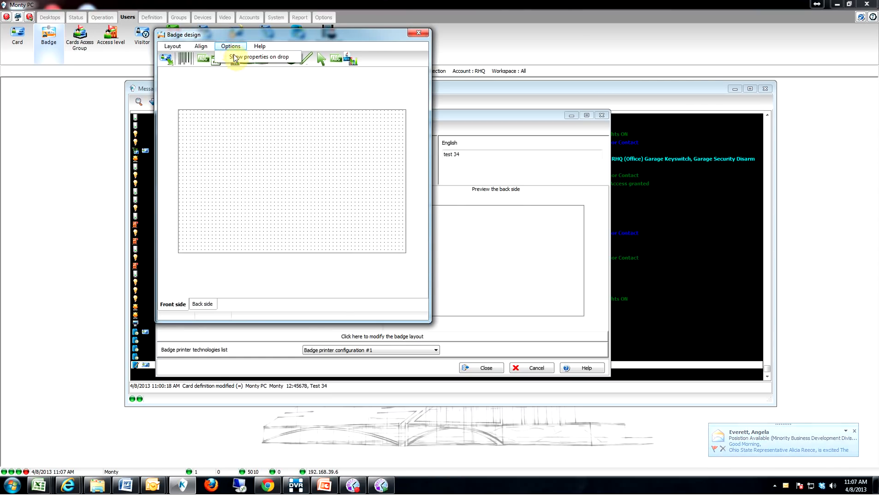
left_click(245, 57)
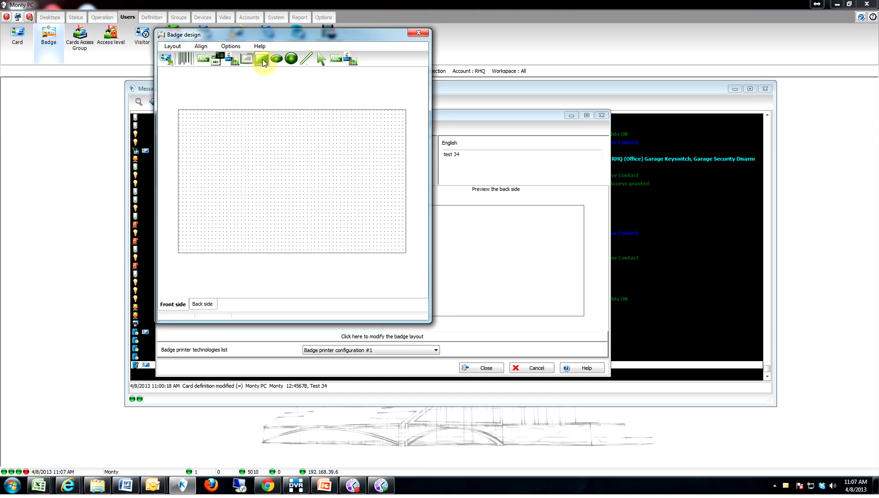
Step: Draw an orange-bordered rectangle and stretch it across the whole badge front
left_click(262, 59)
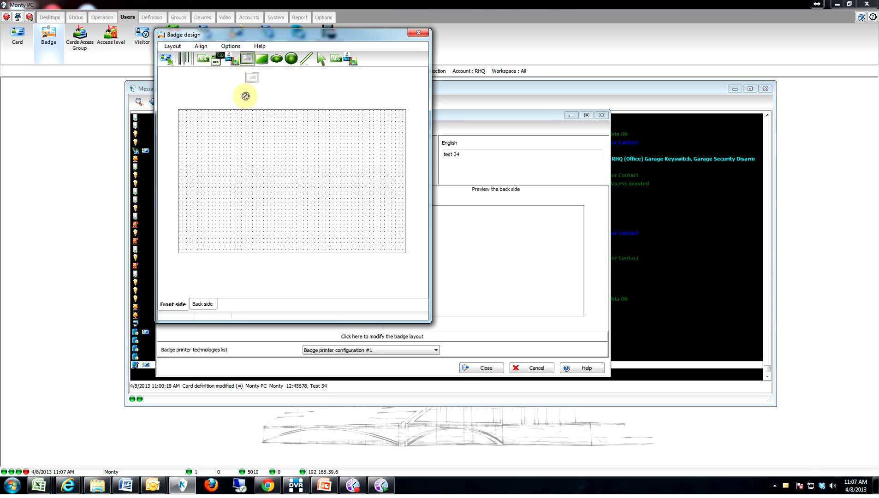
left_click(186, 121)
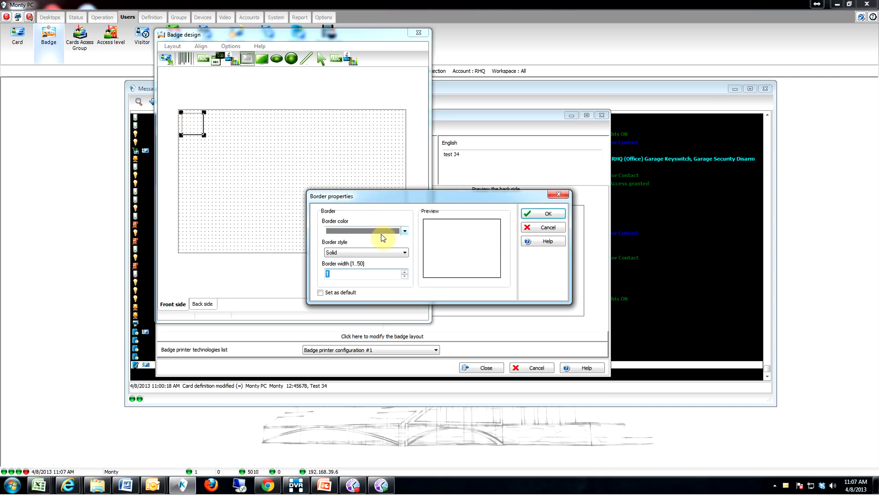
left_click(406, 232)
left_click(353, 272)
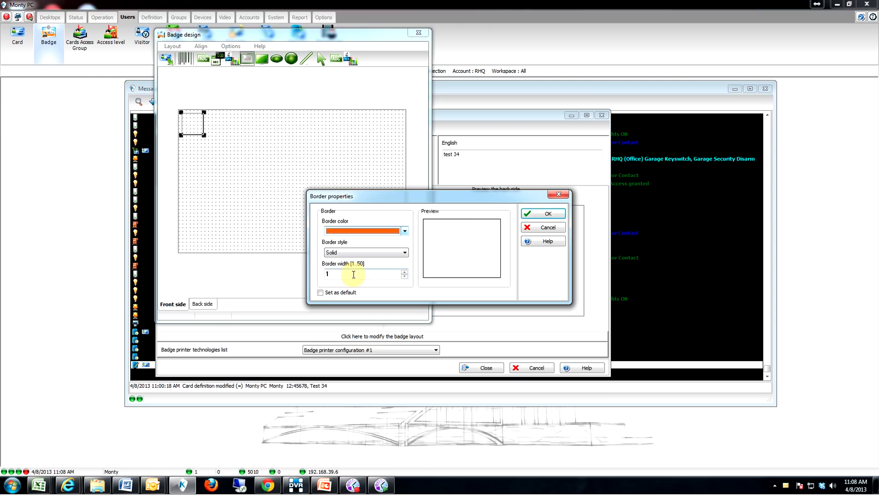
left_click(546, 215)
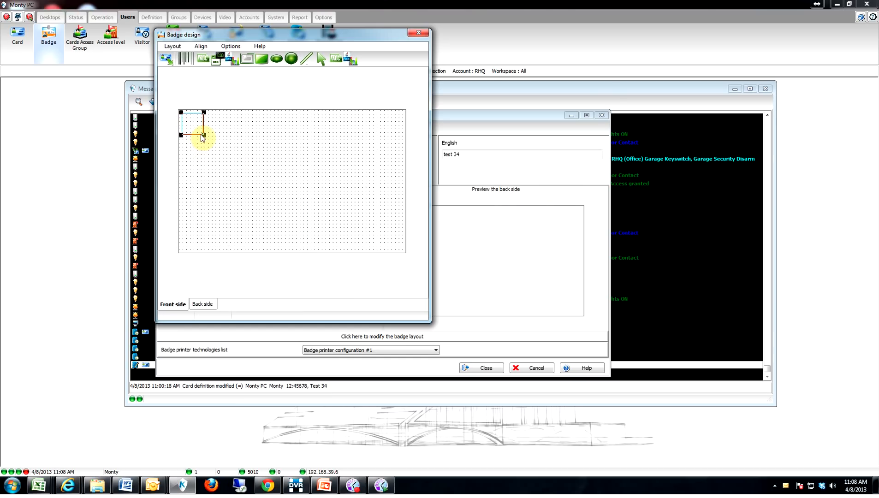
left_click_drag(205, 137, 406, 253)
key("Right")
key("Right")
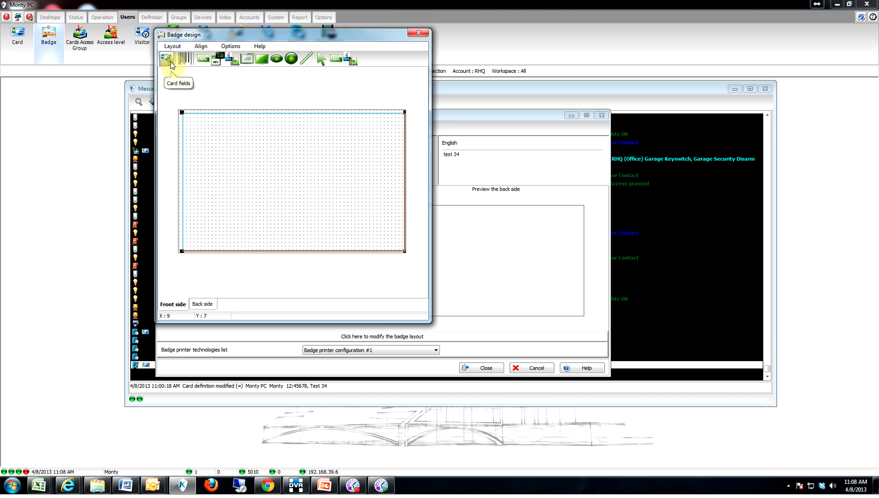
Step: Add the Picture card field, move it to the top-left corner and enlarge it
left_click_drag(171, 64, 209, 158)
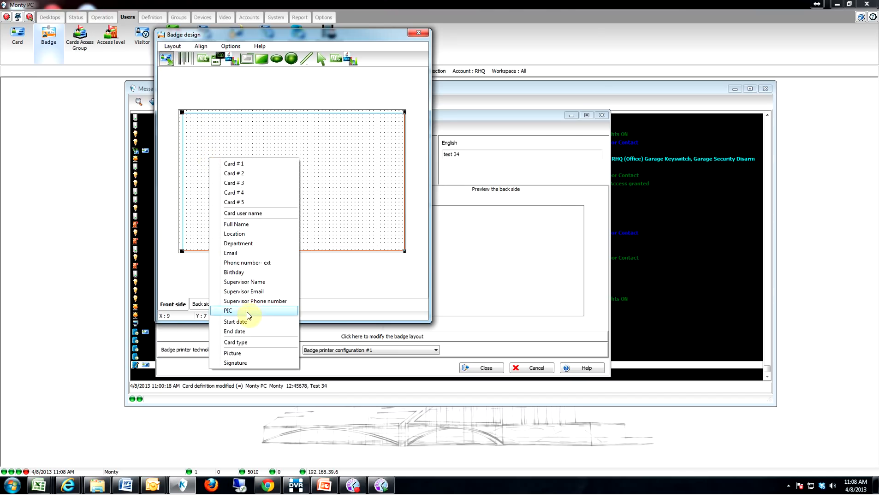
left_click(256, 354)
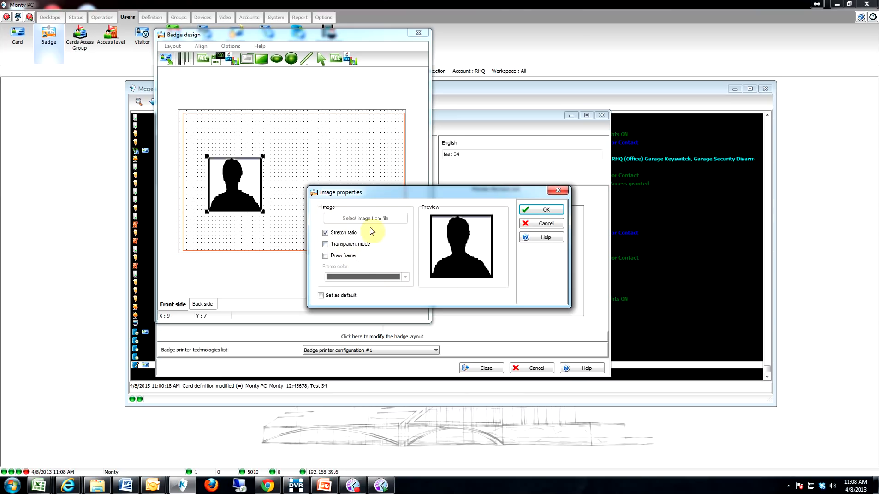
left_click(557, 212)
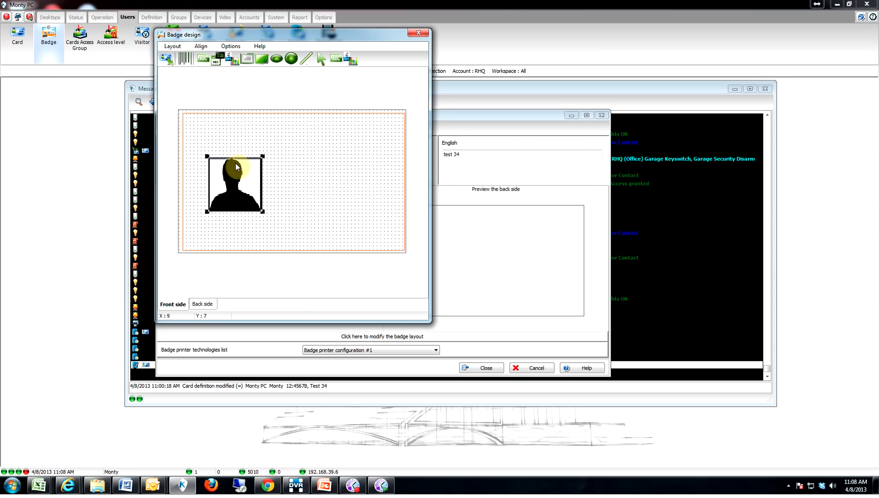
left_click_drag(230, 176, 207, 133)
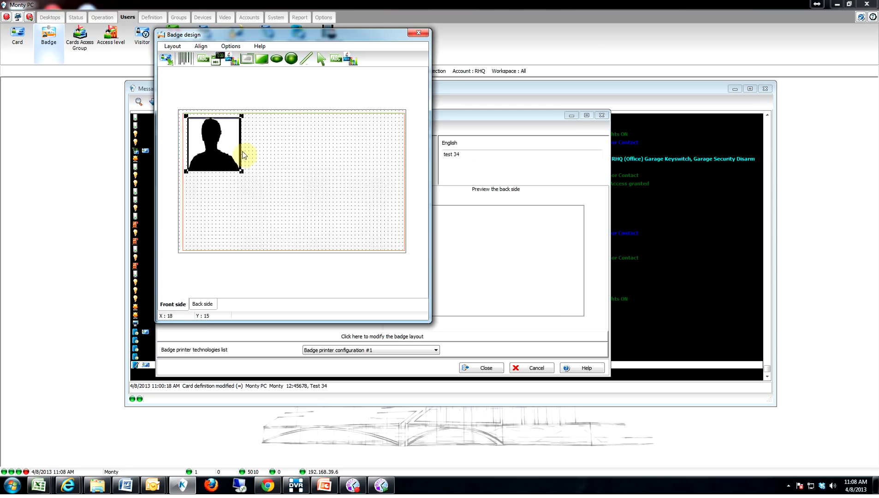
left_click_drag(242, 173, 272, 192)
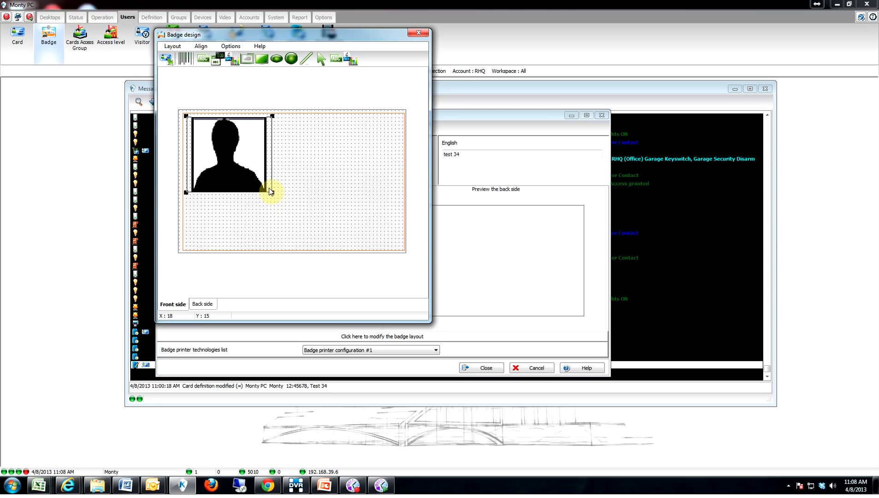
left_click(286, 177)
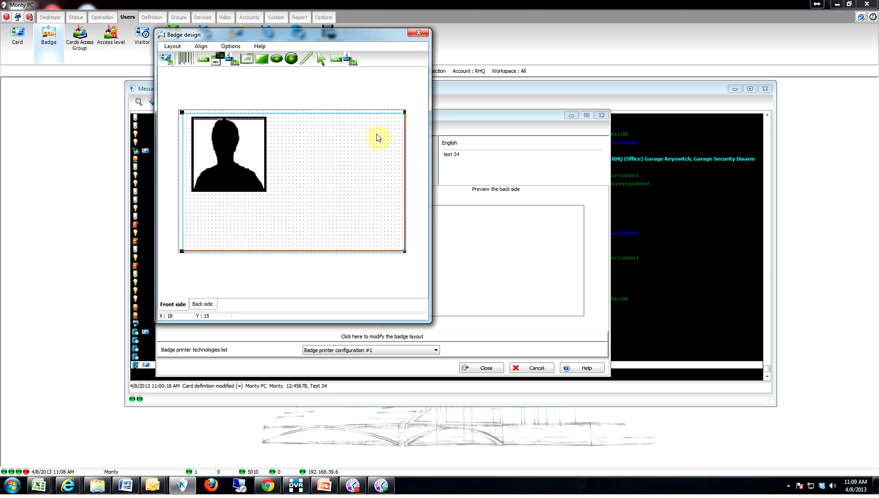
Step: Raise the badge rectangle's orange border width to 9
right_click(405, 114)
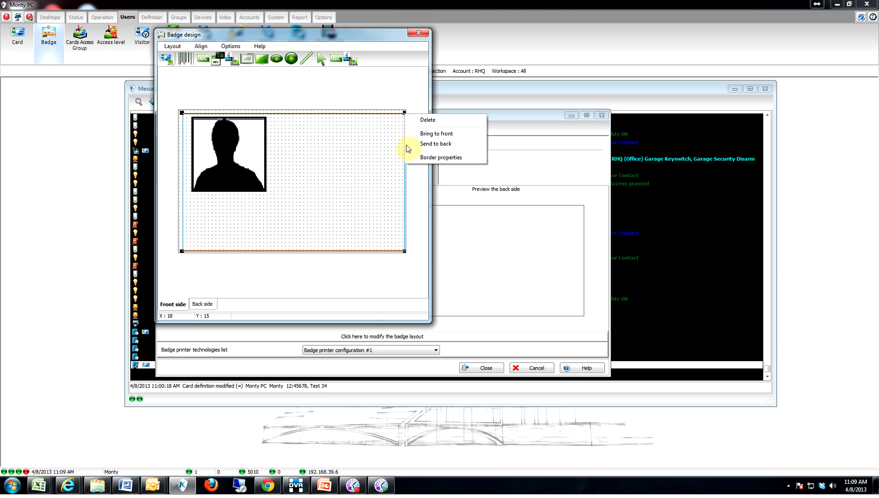
left_click(435, 158)
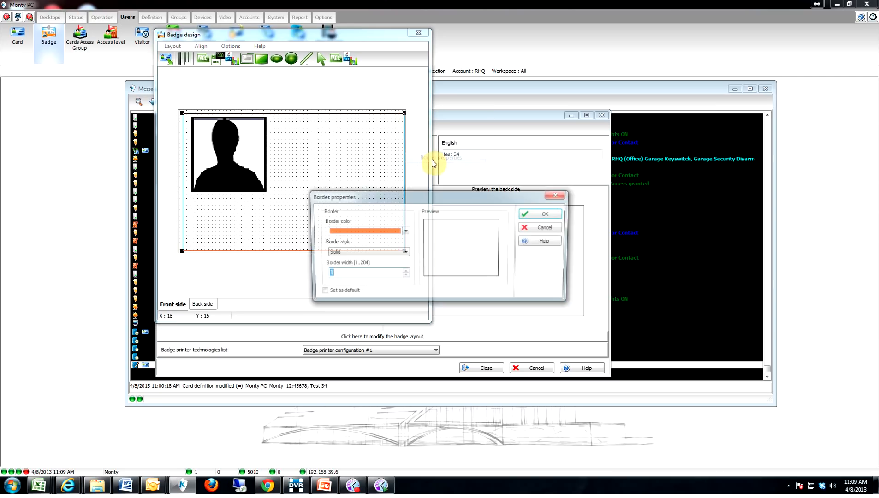
left_click(404, 272)
left_click(404, 272)
left_click(404, 272)
left_click(404, 272)
left_click(404, 272)
left_click(404, 272)
left_click(404, 273)
left_click(404, 272)
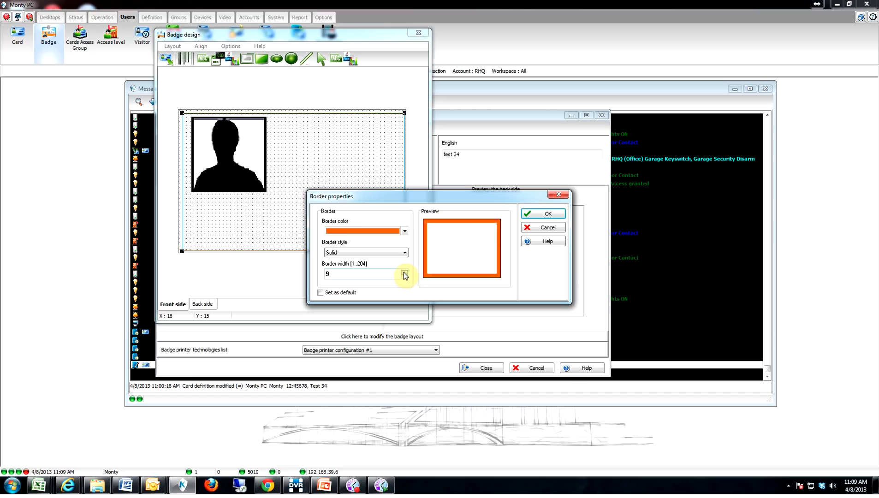
left_click(550, 215)
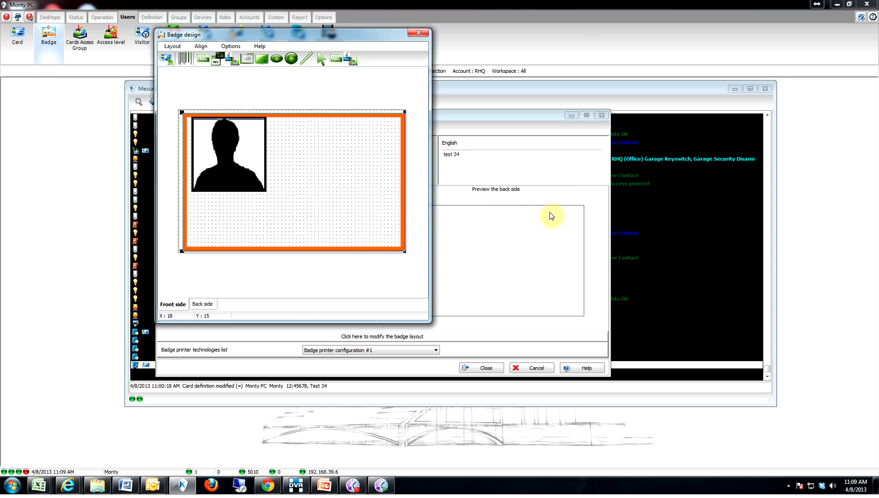
Step: Nudge and resize the photo frame to fit snugly in the top-left corner
left_click(243, 164)
left_click_drag(243, 164, 238, 164)
left_click_drag(270, 190, 263, 190)
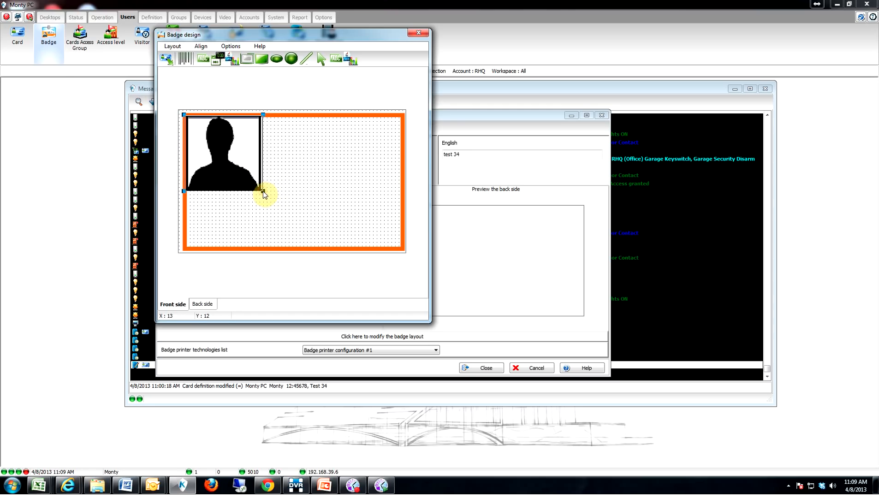
left_click(338, 189)
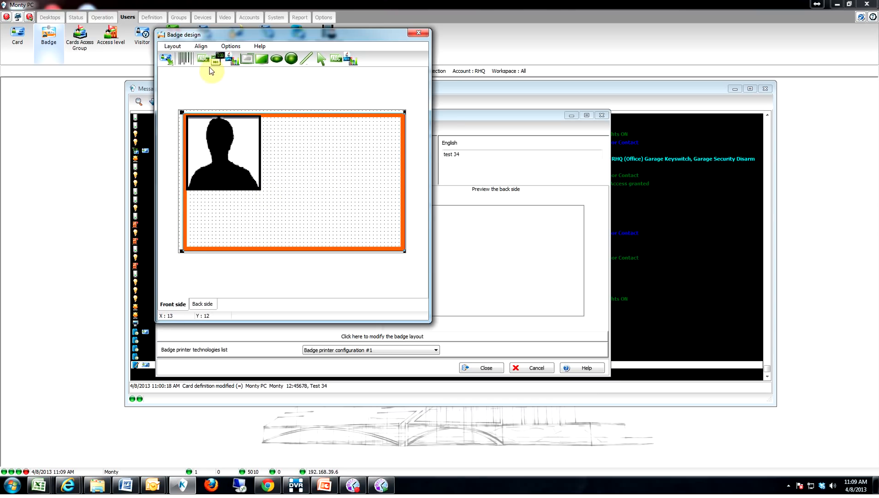
Step: Add a bold, word-wrapped Card user name field below the photo, widened across the card
left_click(167, 59)
left_click(219, 205)
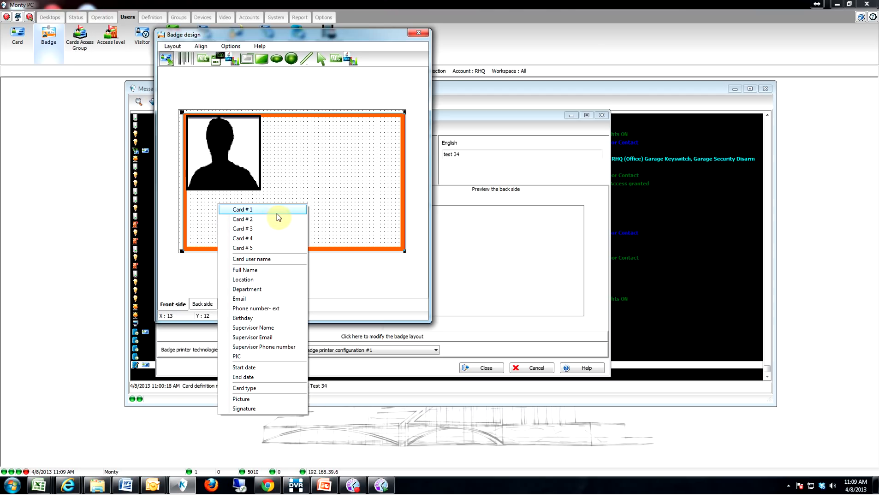
left_click(264, 259)
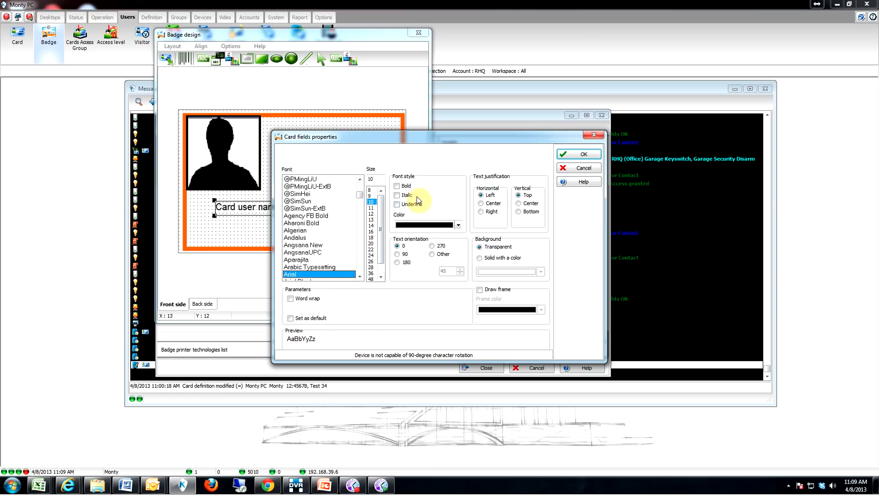
left_click(400, 186)
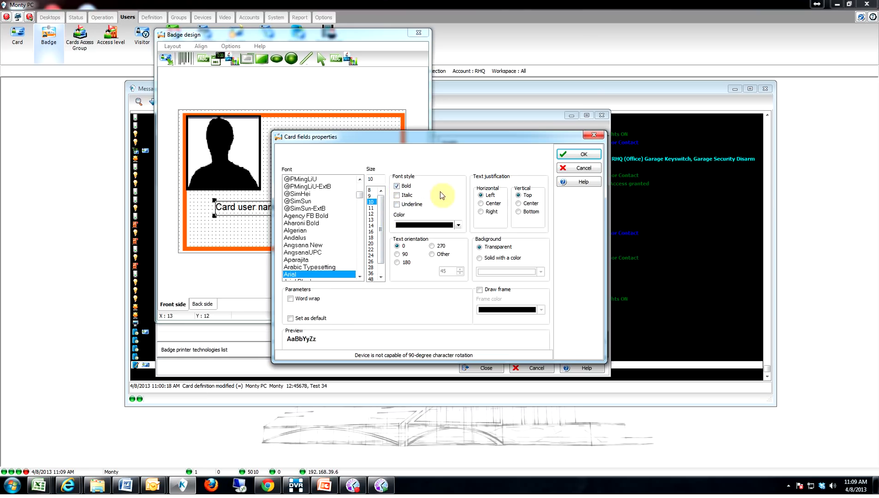
left_click(492, 204)
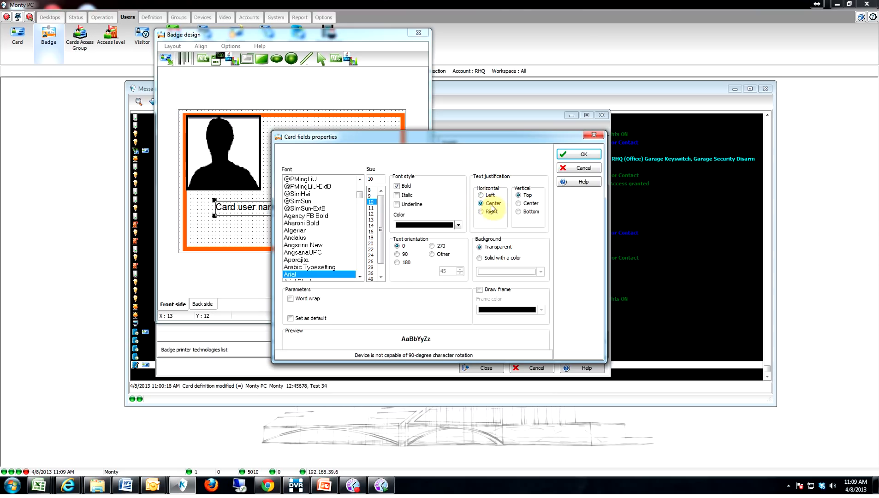
left_click(519, 204)
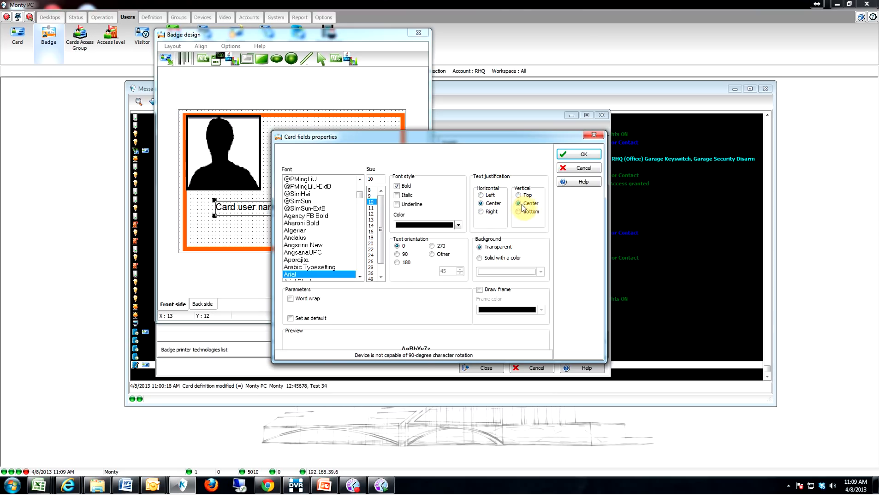
left_click(291, 299)
left_click(581, 155)
left_click_drag(286, 209, 256, 198)
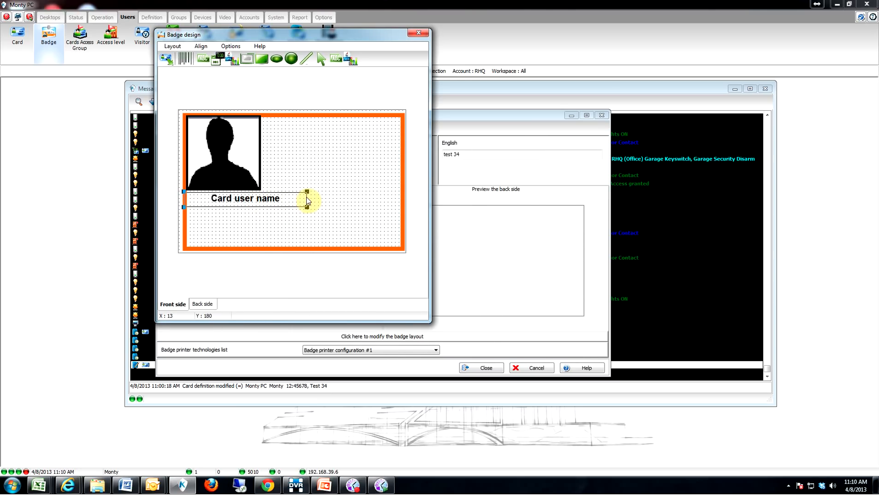
left_click_drag(306, 197, 403, 201)
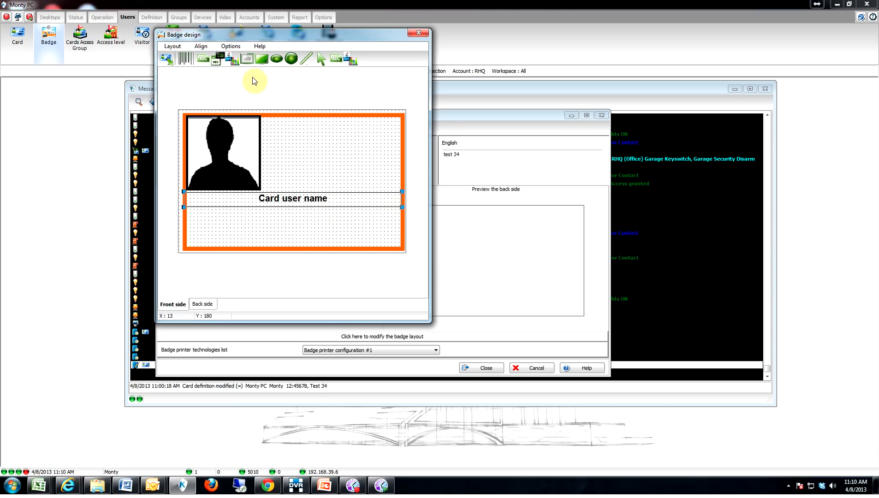
Step: Change the Card user name field to left justification
right_click(283, 202)
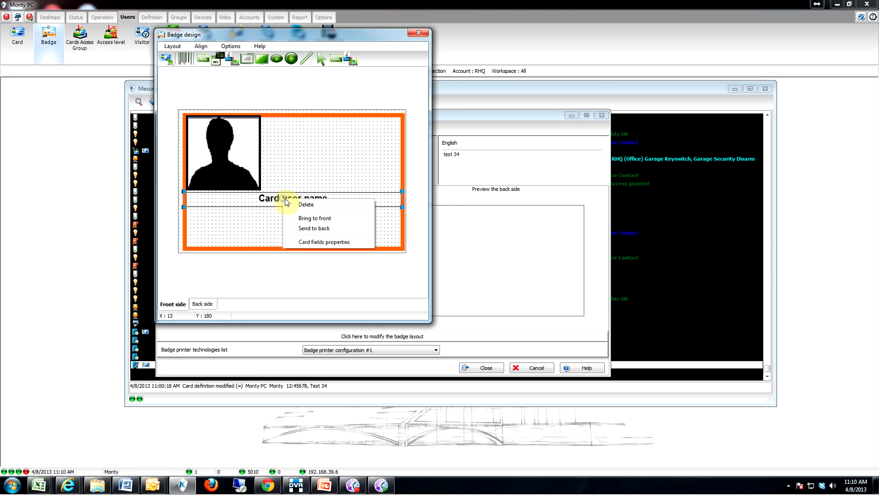
left_click(328, 242)
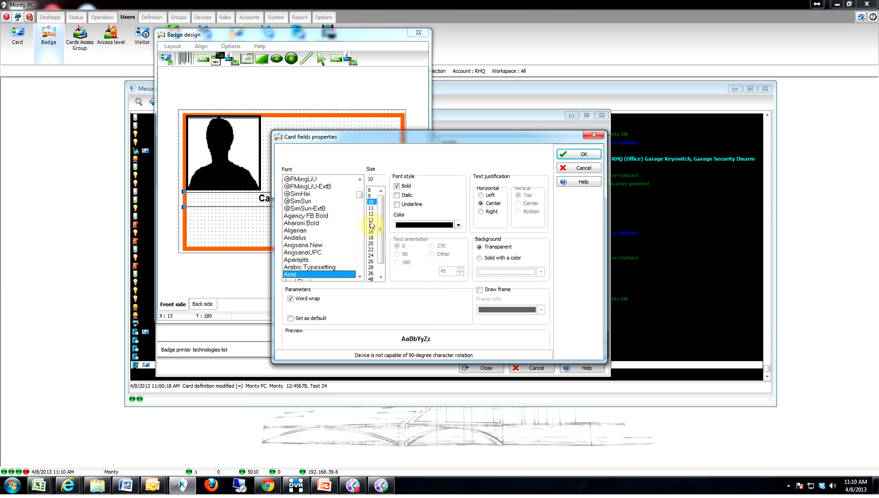
left_click(481, 195)
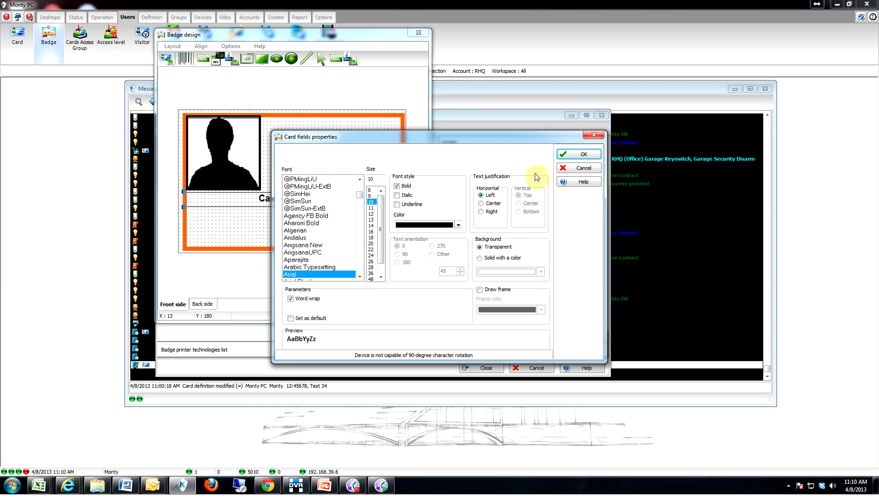
left_click(583, 154)
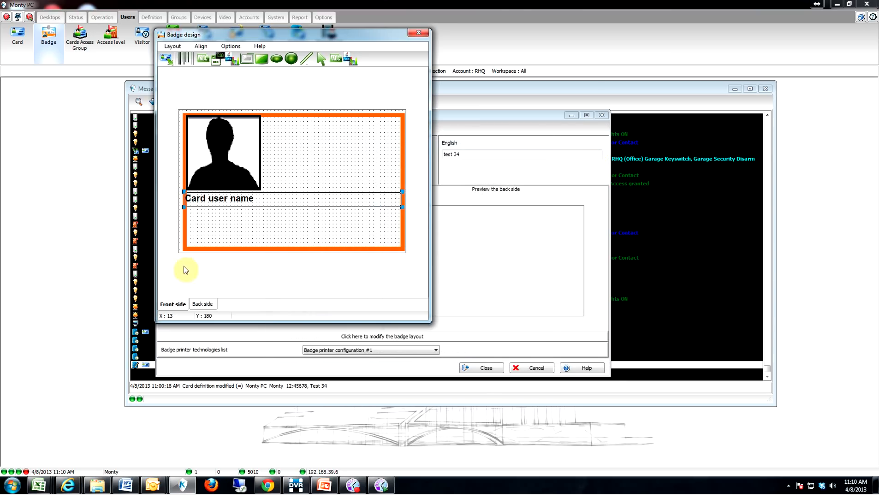
Step: Add a bold, word-wrapped Department field under Card user name, widened to the right edge
left_click(167, 58)
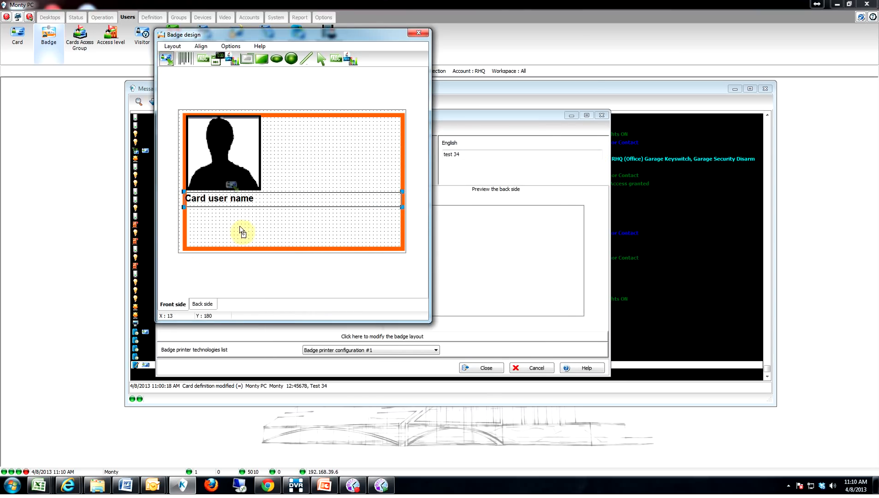
left_click(194, 217)
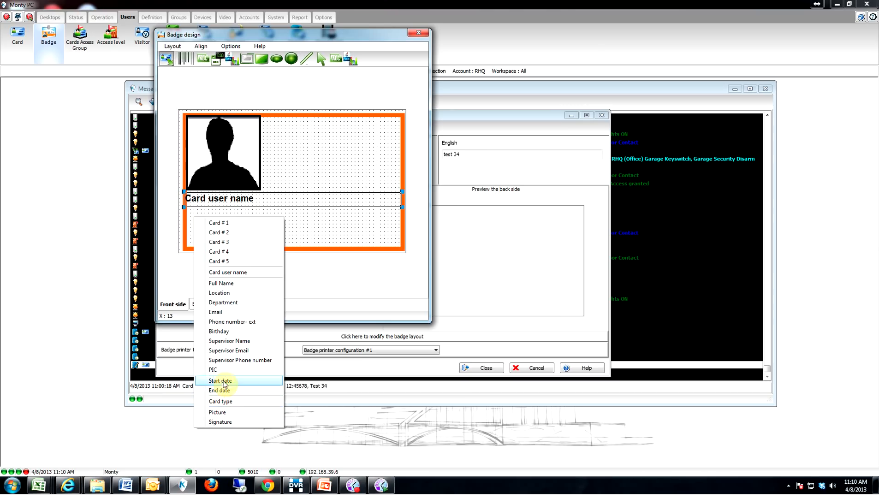
left_click(223, 302)
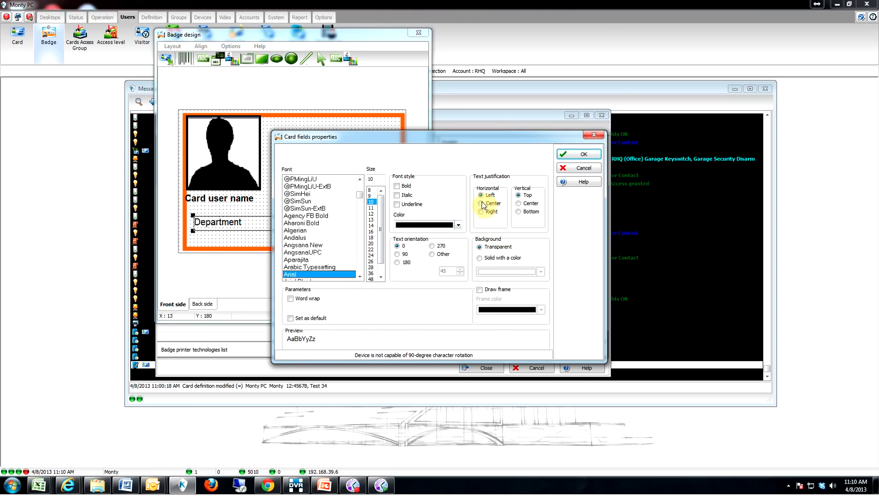
left_click(519, 204)
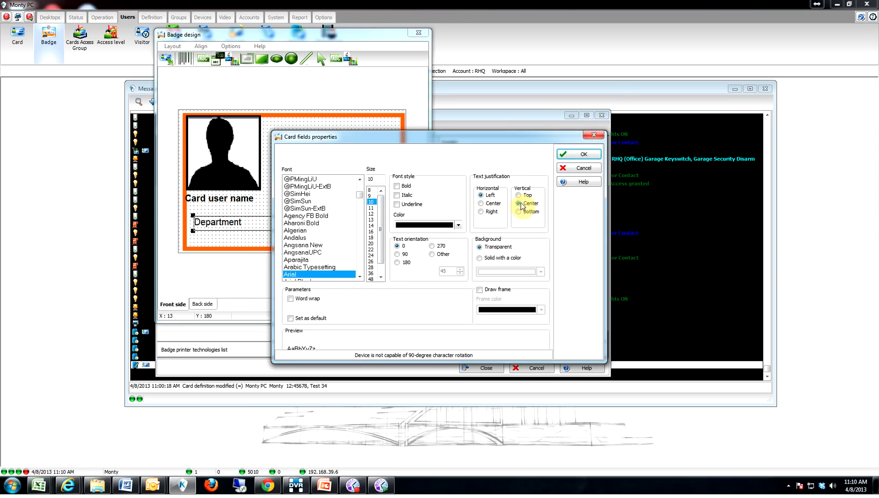
left_click(290, 298)
left_click(398, 196)
left_click(584, 154)
left_click_drag(256, 228, 248, 218)
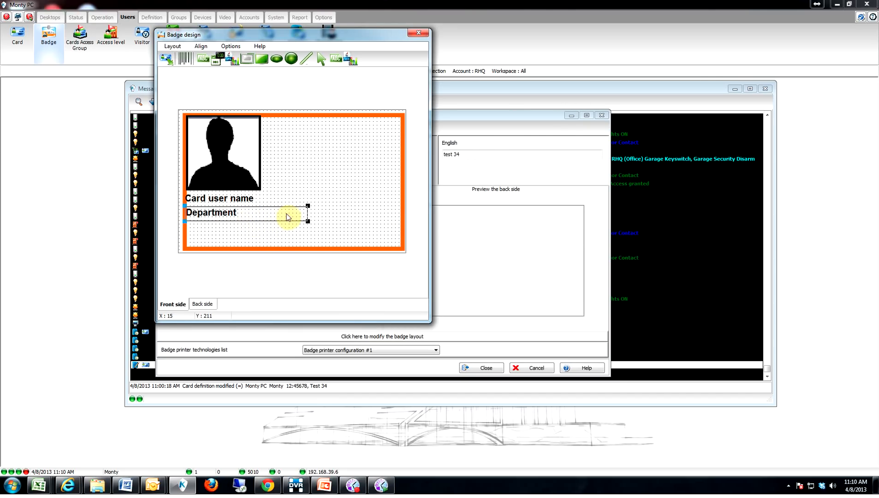
left_click_drag(307, 214, 401, 217)
Step: Set the my-sky-header image as the badge background in landscape orientation
right_click(321, 147)
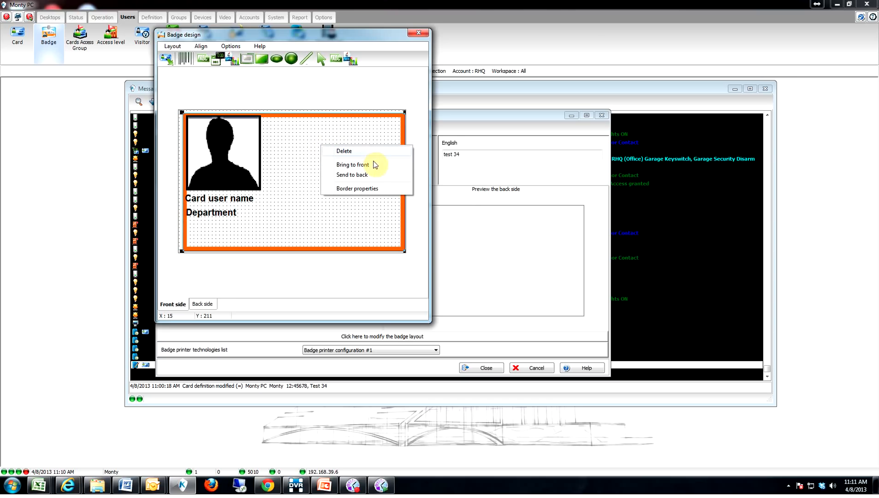
left_click(346, 110)
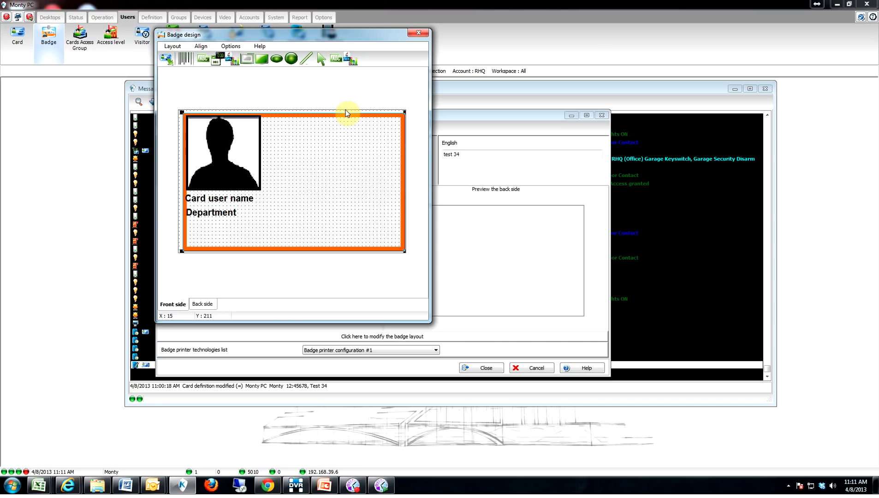
right_click(348, 113)
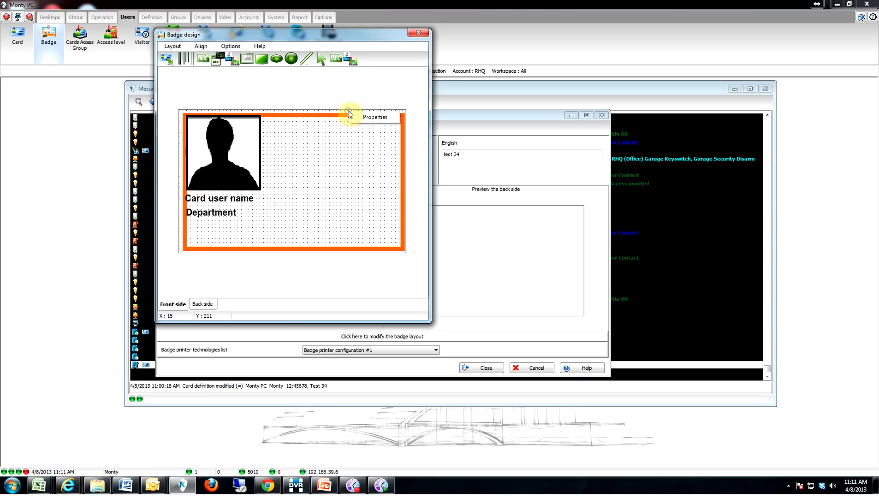
left_click(374, 117)
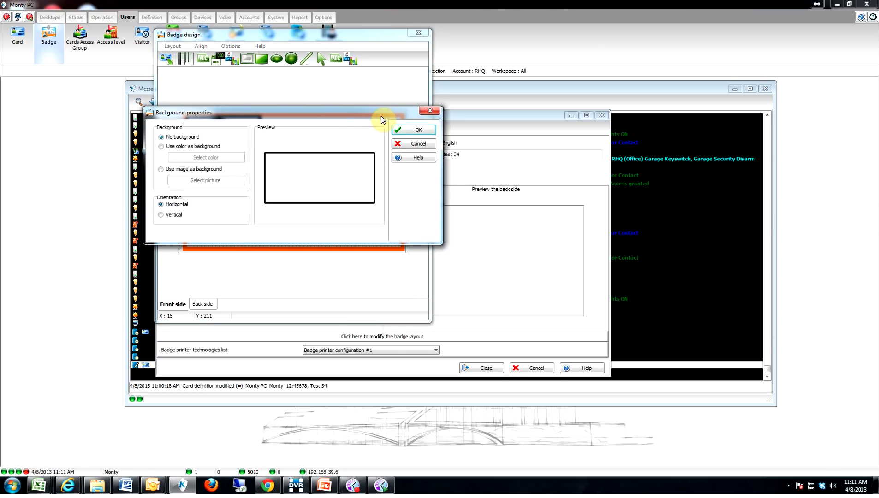
left_click(161, 169)
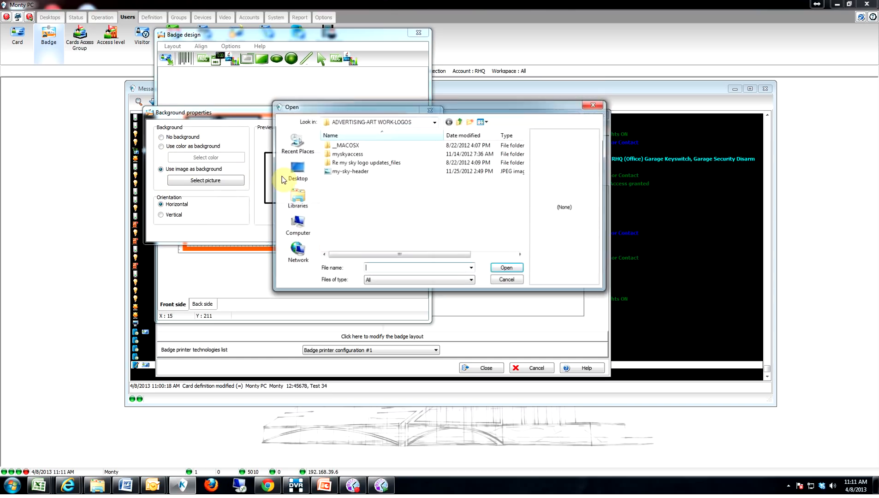
left_click(348, 175)
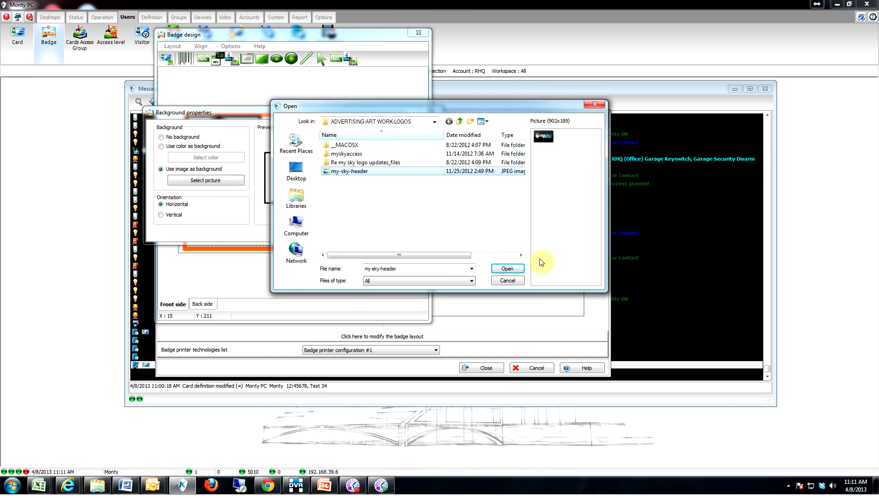
left_click(514, 271)
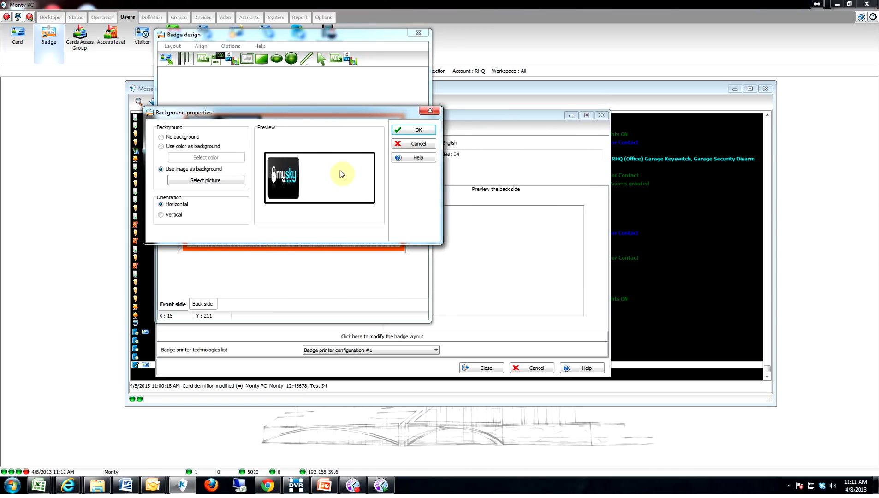
left_click(161, 215)
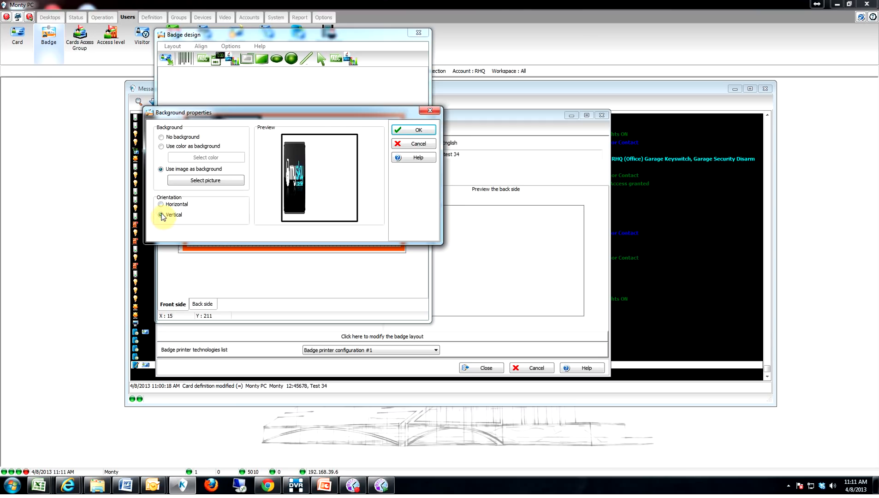
left_click(161, 205)
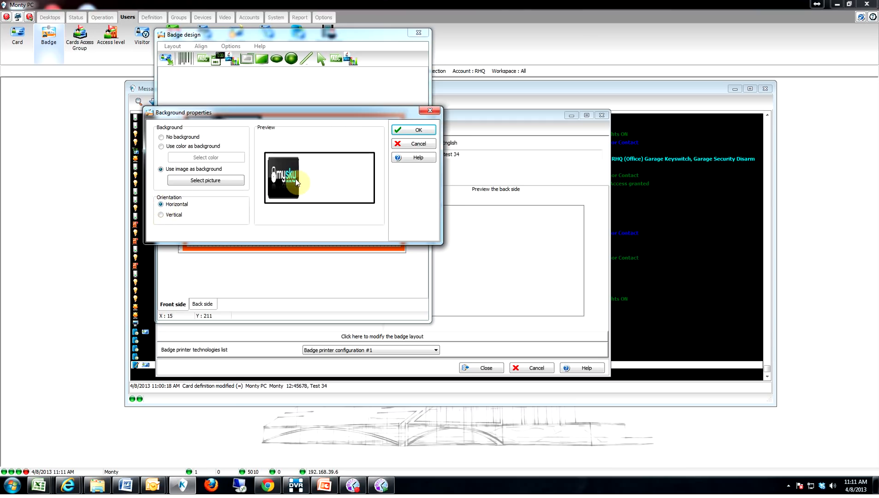
left_click(427, 133)
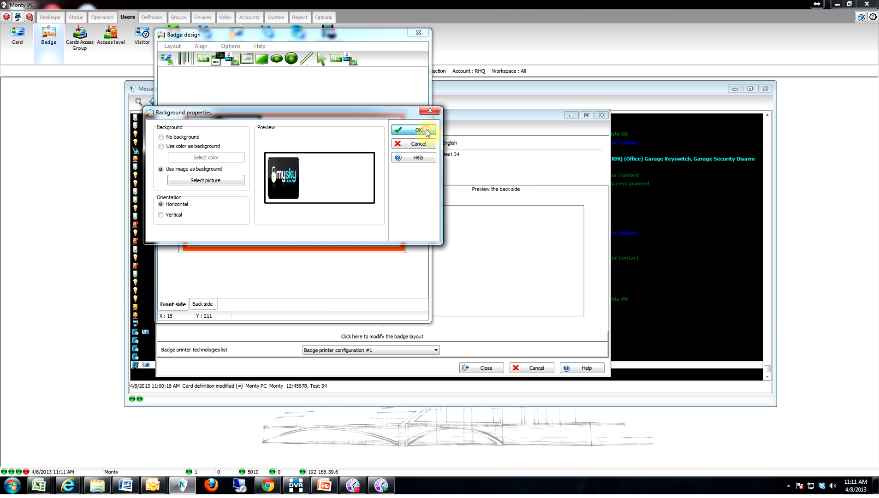
left_click(228, 194)
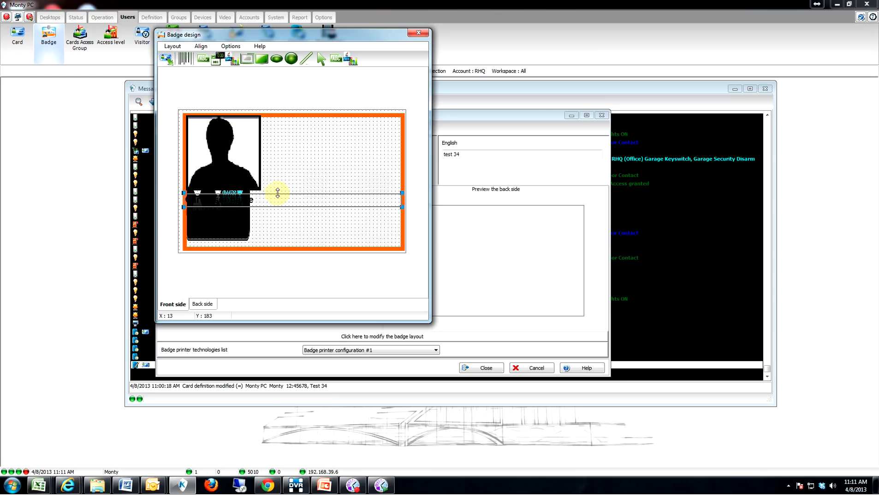
Step: Send the text field, the card background and the silhouette photo to the back
right_click(236, 196)
left_click(279, 228)
right_click(228, 198)
left_click(270, 229)
right_click(231, 159)
left_click(279, 191)
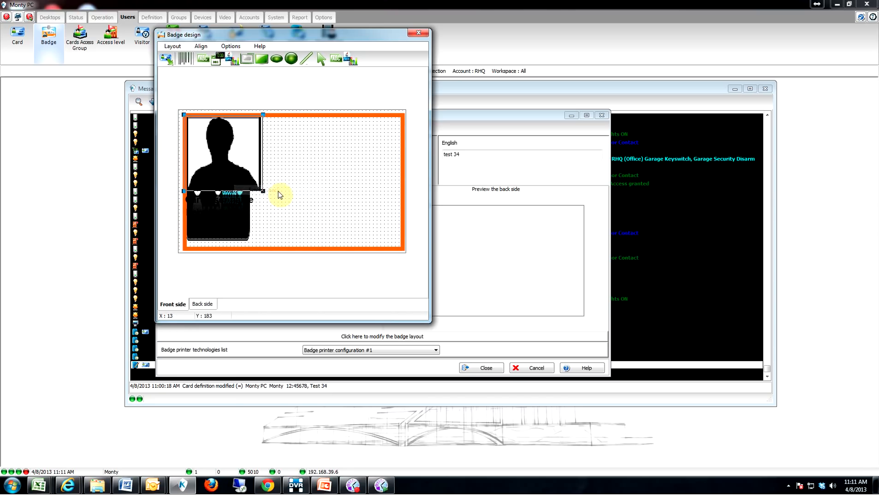
Step: Send the text field row back, then align the orange card background top-left and send it back
left_click(234, 196)
right_click(234, 196)
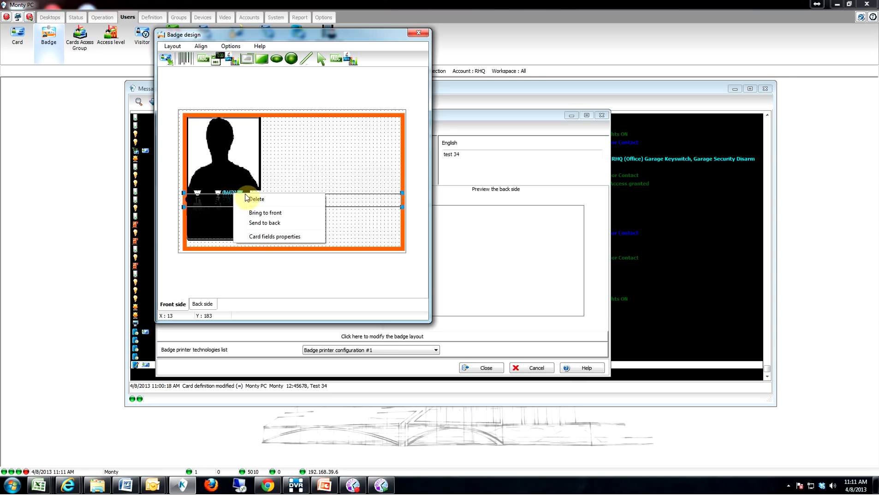
left_click(264, 223)
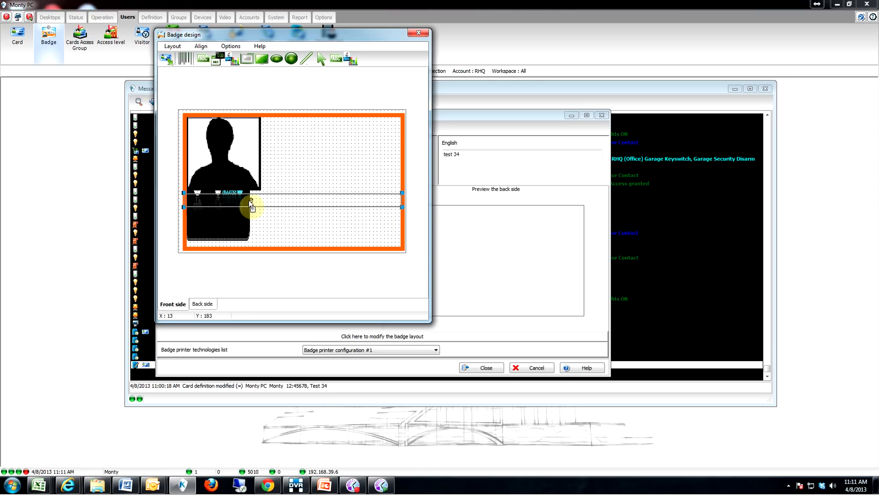
left_click(231, 194)
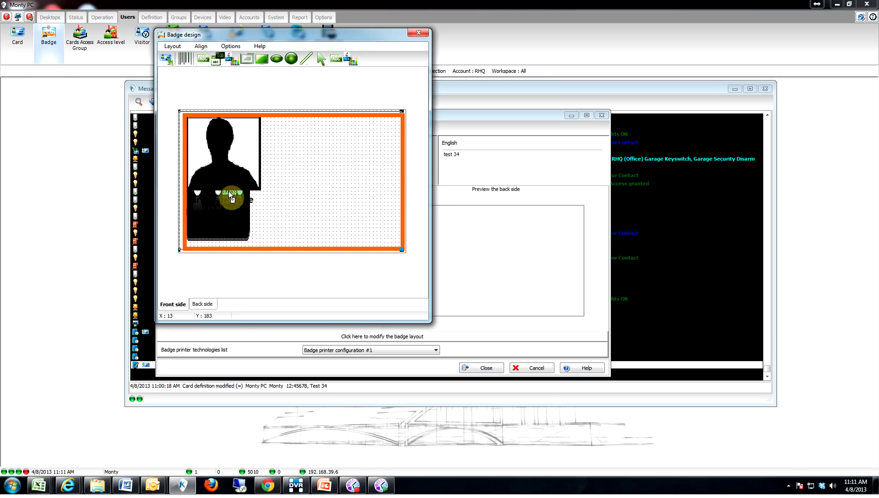
left_click_drag(231, 197, 228, 190)
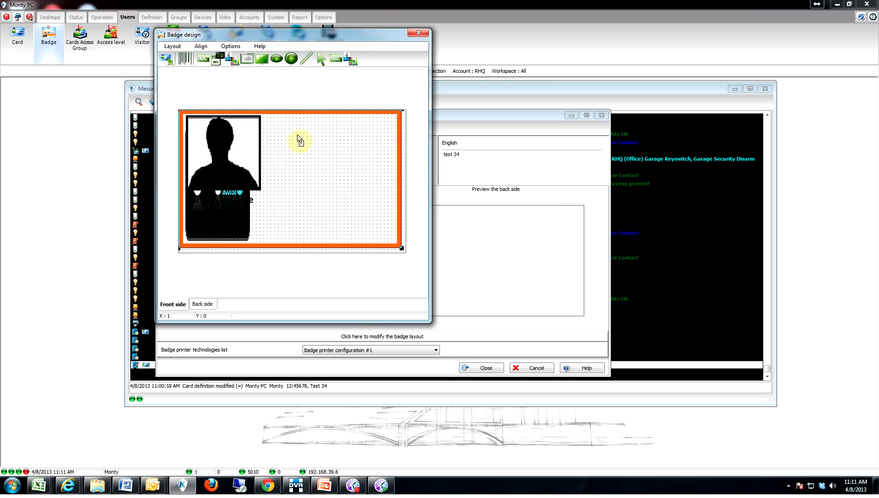
right_click(305, 115)
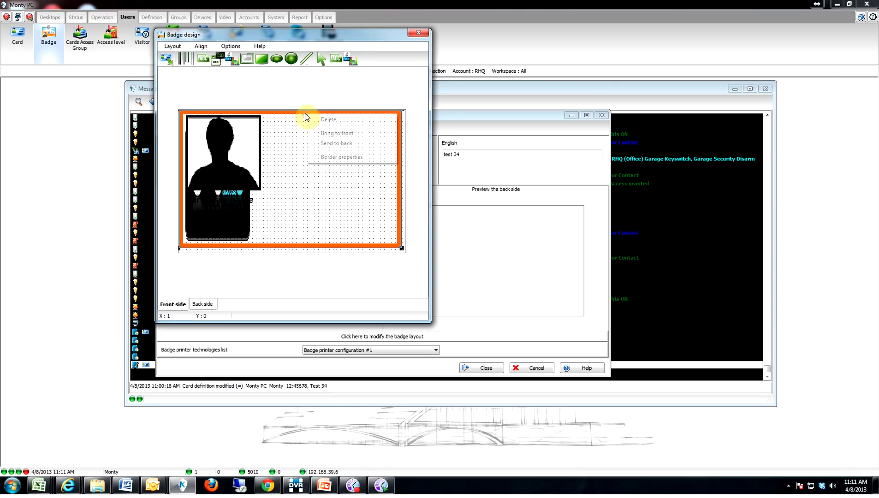
left_click(340, 143)
Step: Delete the old text field and silhouette photo, leaving the mysky logo inside the orange border
left_click(229, 193)
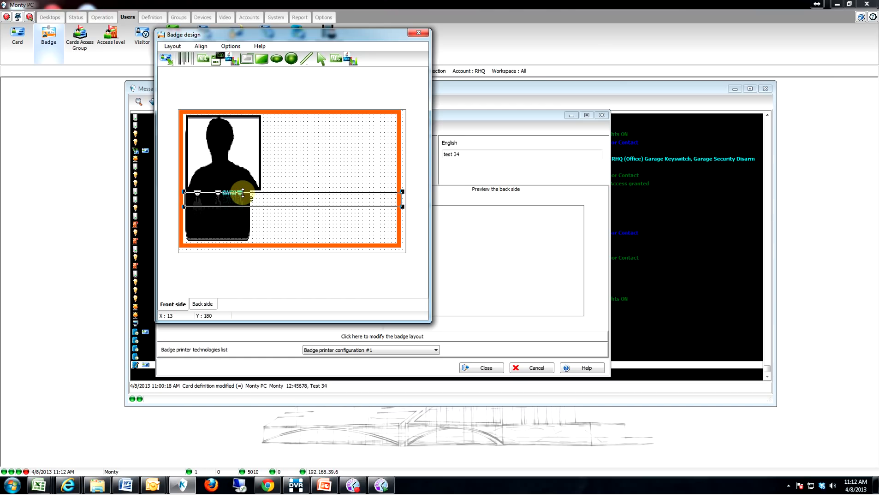
right_click(260, 201)
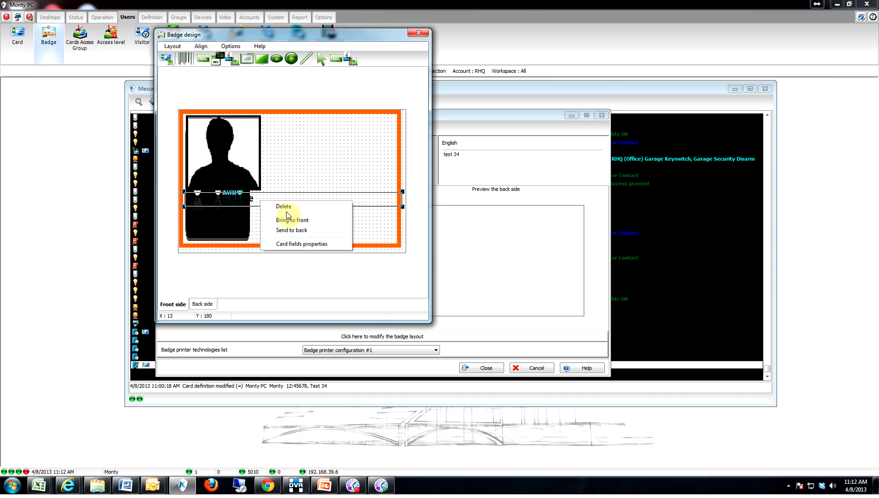
left_click(289, 220)
left_click(238, 195)
right_click(238, 194)
left_click(264, 199)
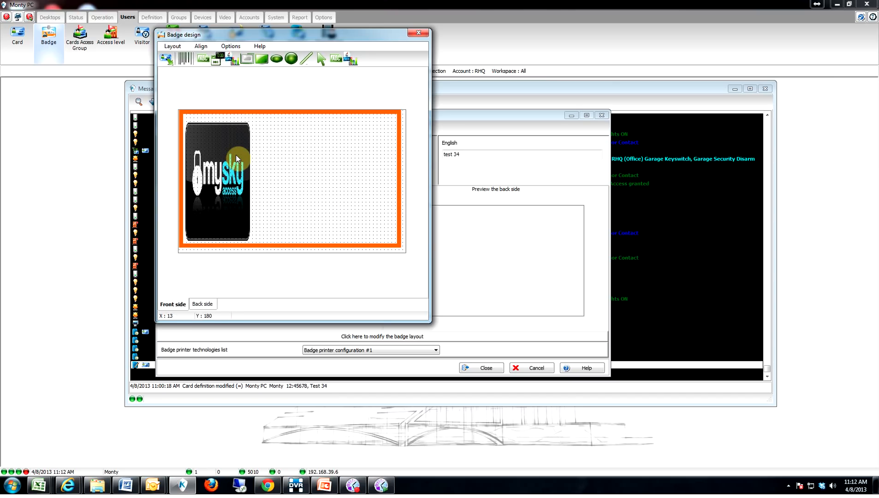
left_click(286, 211)
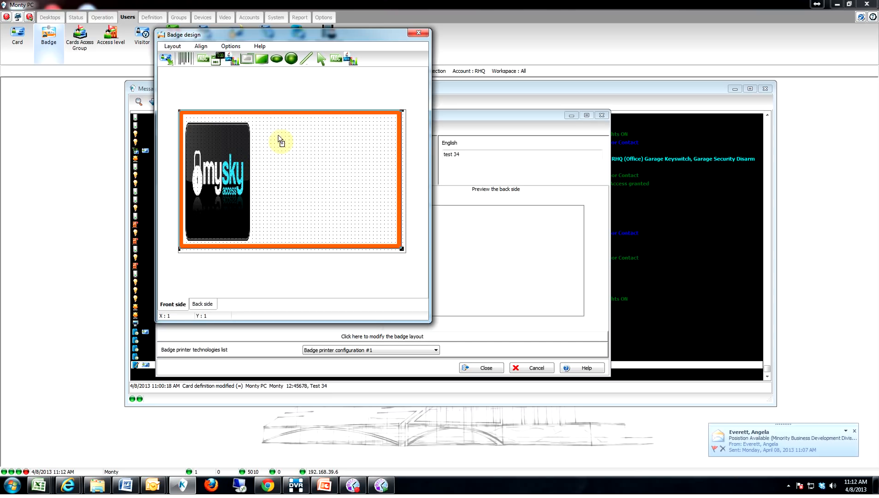
Step: Add a Picture field for the cardholder photo and place it at the top, right of the mysky logo
left_click(169, 61)
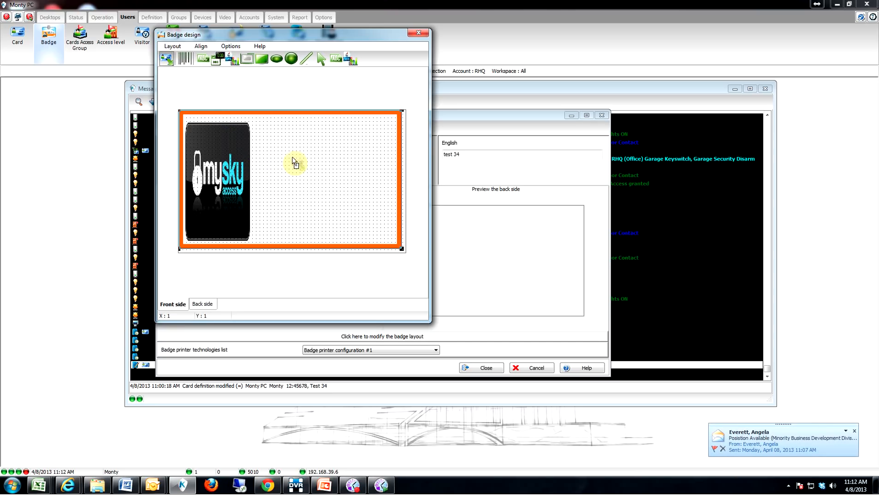
left_click(285, 145)
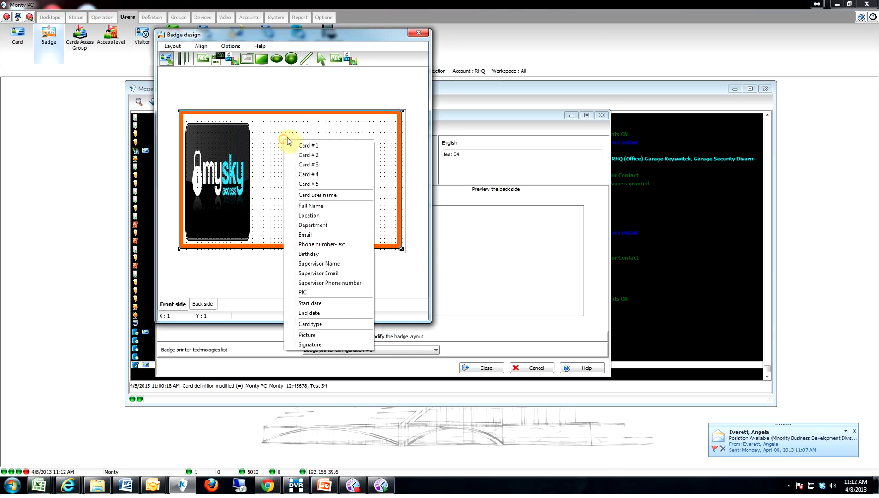
left_click(326, 335)
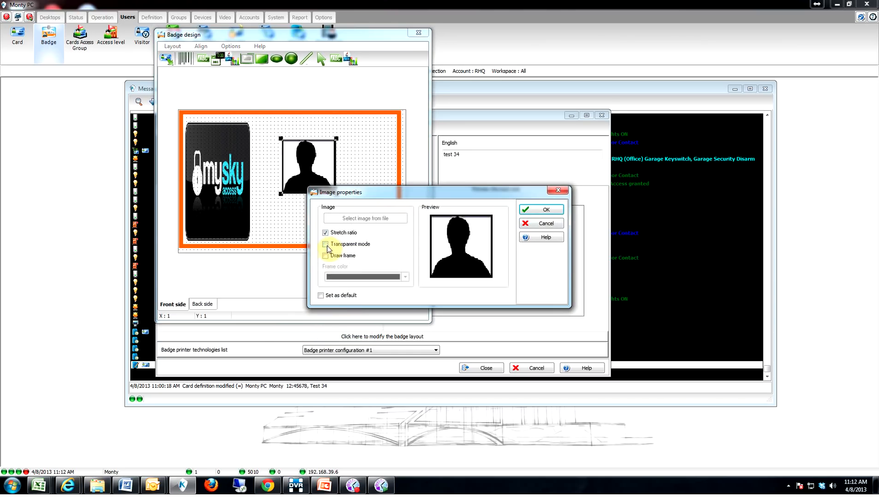
left_click(546, 210)
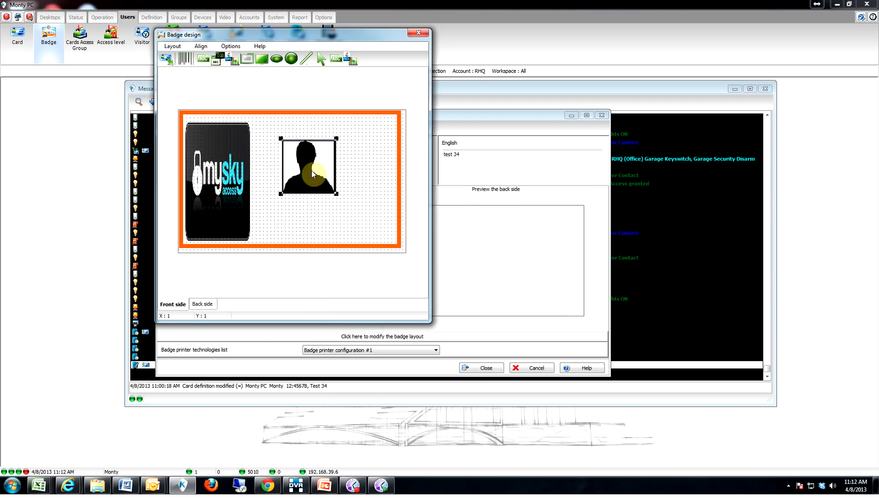
left_click_drag(306, 167, 278, 147)
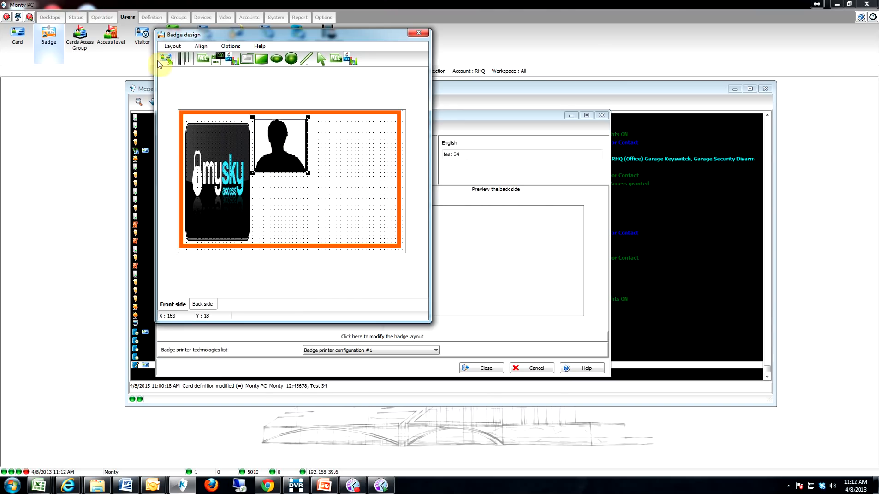
Step: Add a bold, vertically centred, word-wrapped Card user name field just below the photo
left_click(174, 63)
left_click(268, 183)
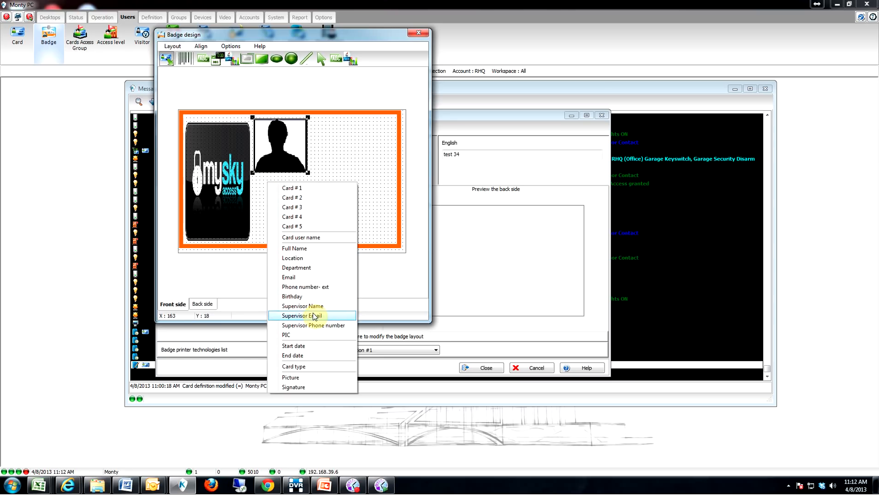
left_click(321, 239)
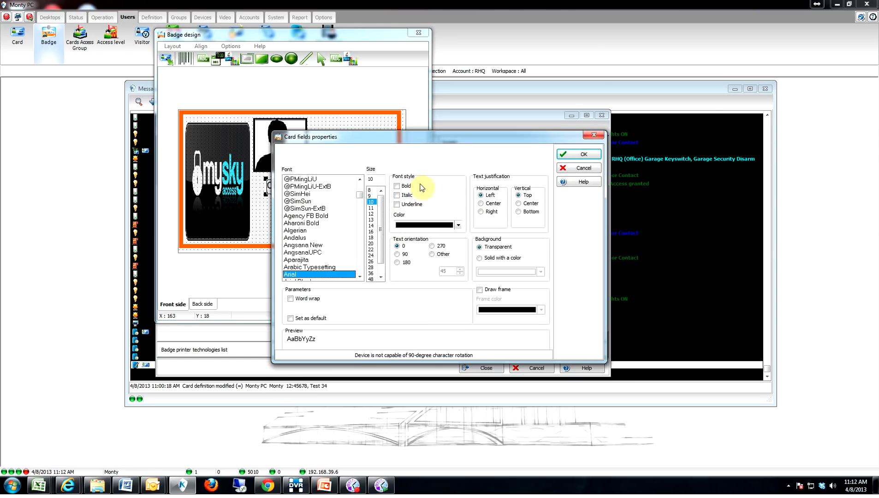
left_click(402, 186)
left_click(519, 203)
left_click(291, 299)
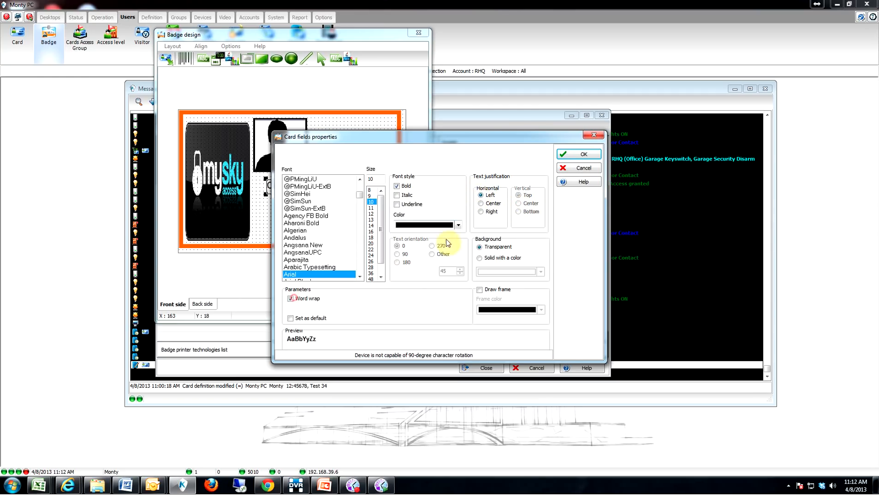
left_click(582, 155)
Step: Align and widen the Card user name box, then add a bold, word-wrapped Department field beneath it
left_click_drag(307, 187, 296, 182)
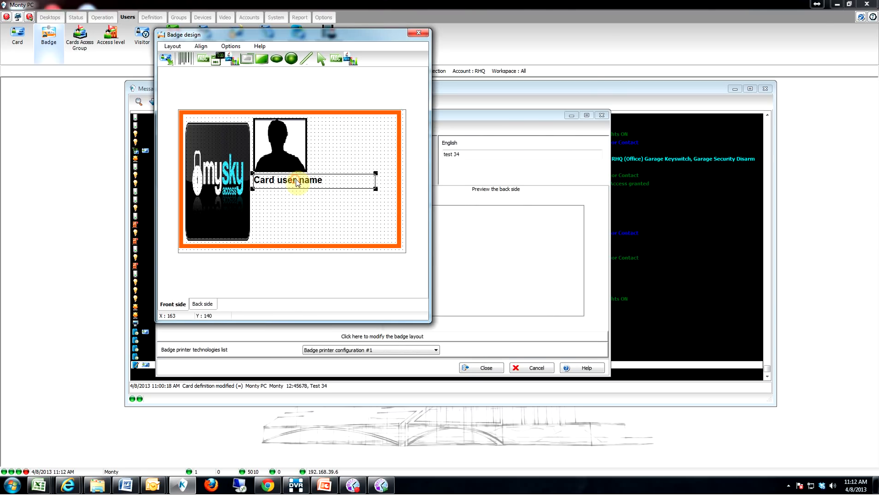
left_click_drag(376, 185, 399, 187)
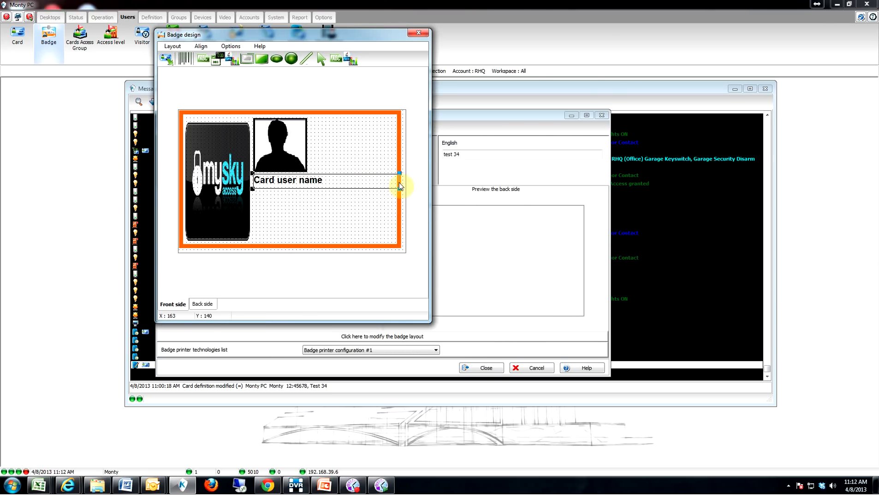
left_click(165, 59)
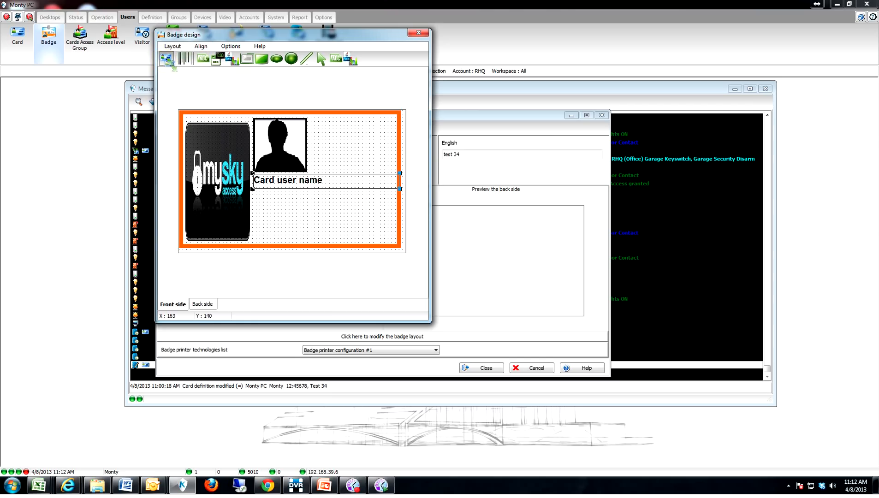
left_click(269, 203)
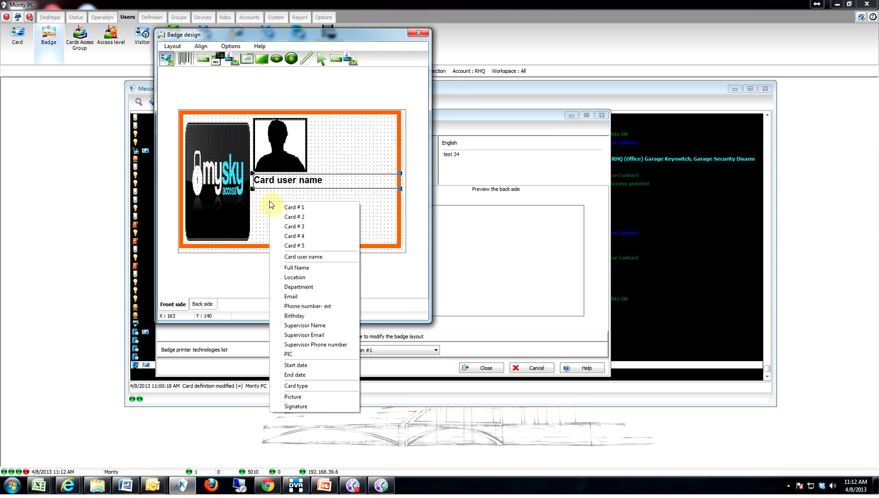
left_click(298, 287)
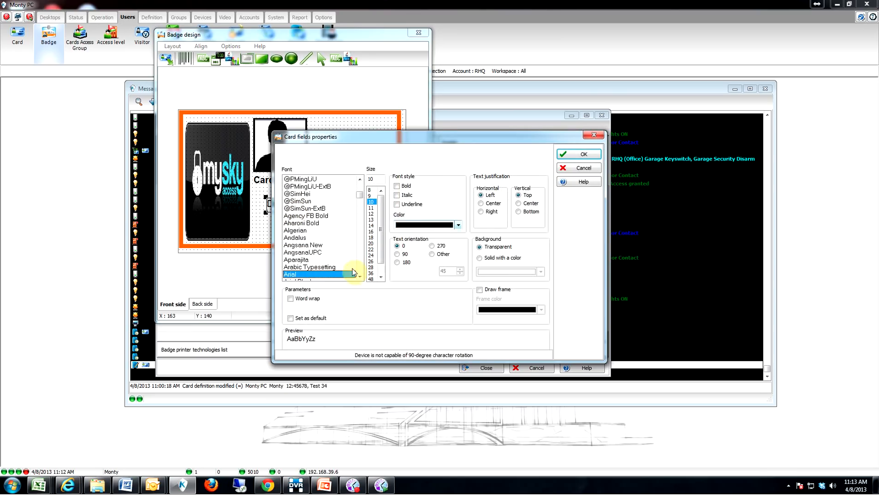
left_click(290, 299)
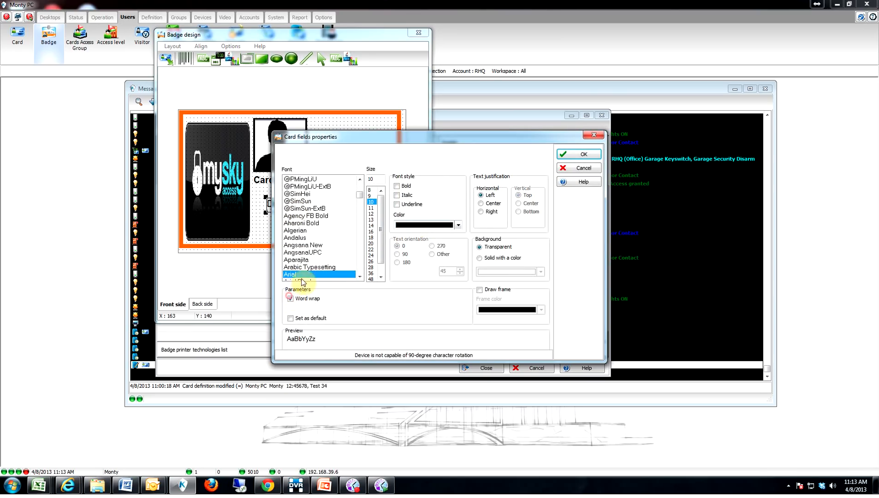
left_click(399, 187)
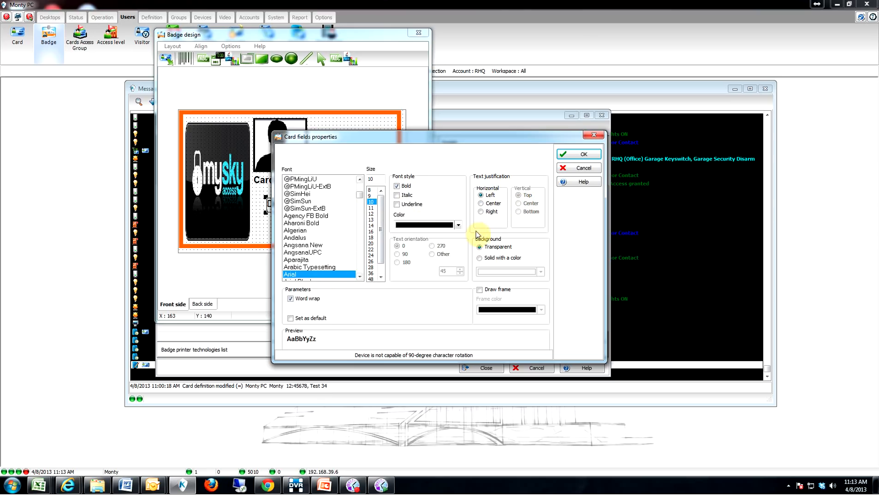
left_click(577, 154)
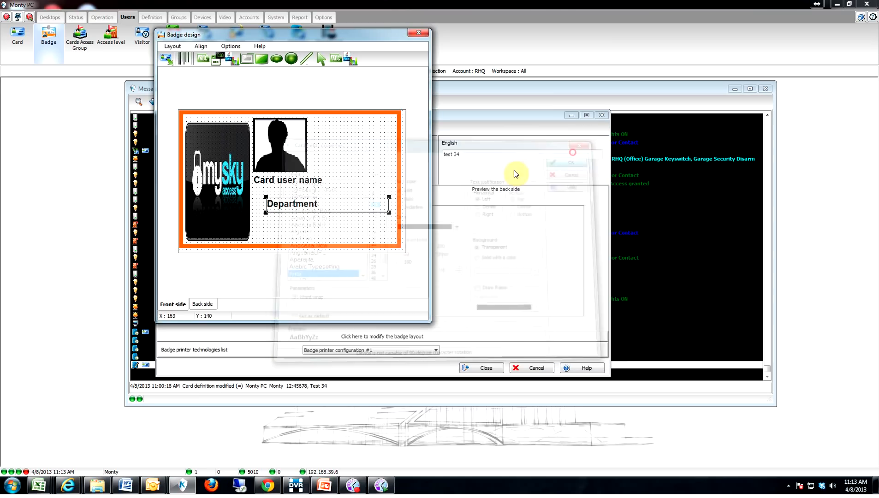
left_click_drag(289, 206, 275, 201)
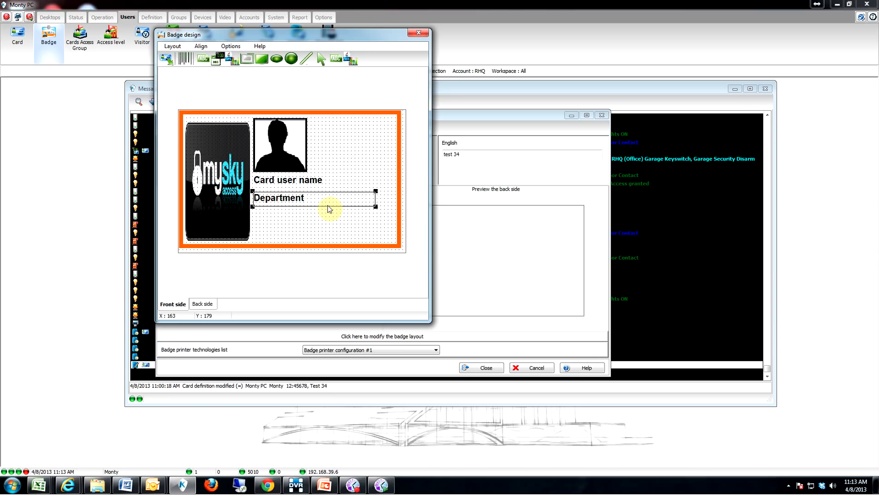
Step: On the badge back side, add a widened text label with a blue text background
left_click(203, 304)
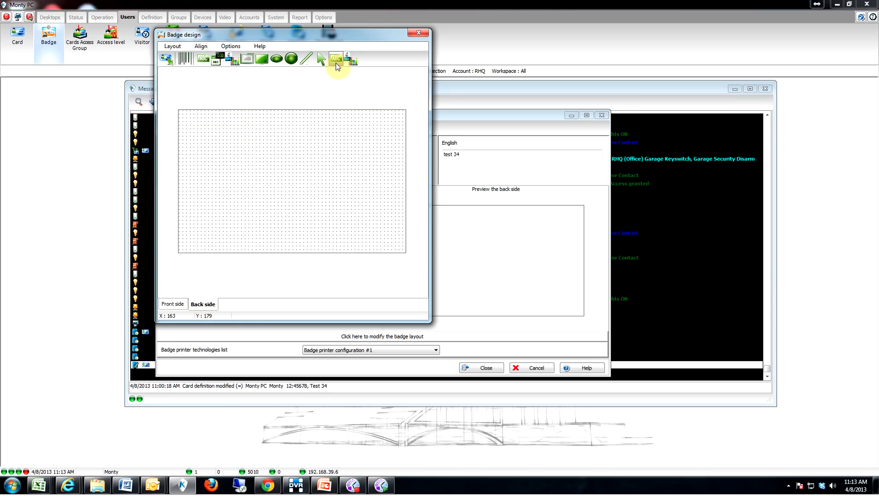
left_click(249, 156)
left_click_drag(270, 176, 374, 178)
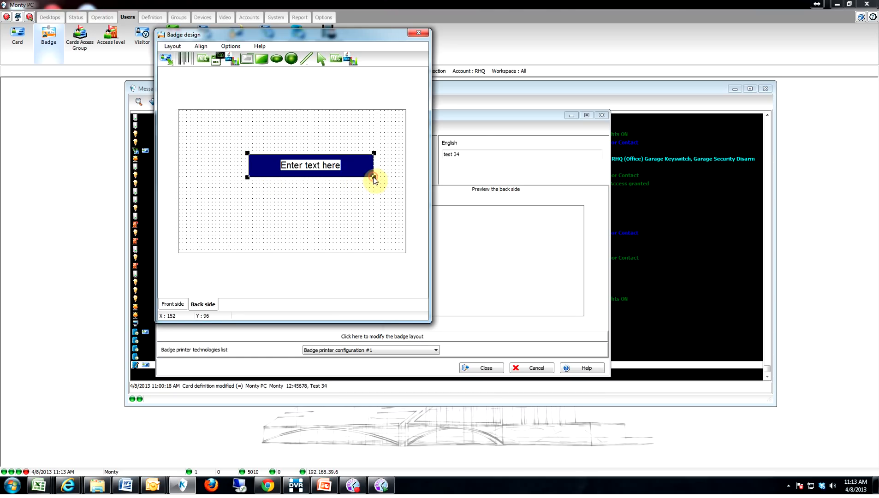
right_click(287, 164)
mouse_move(319, 212)
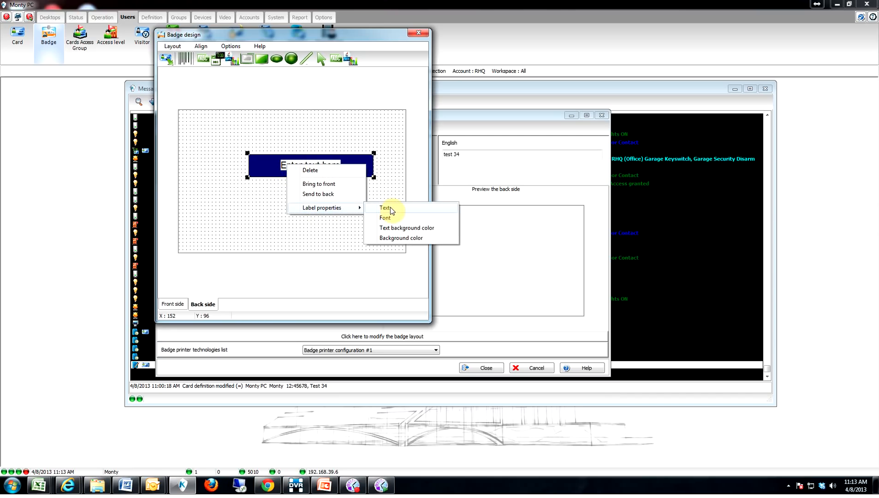
left_click(405, 230)
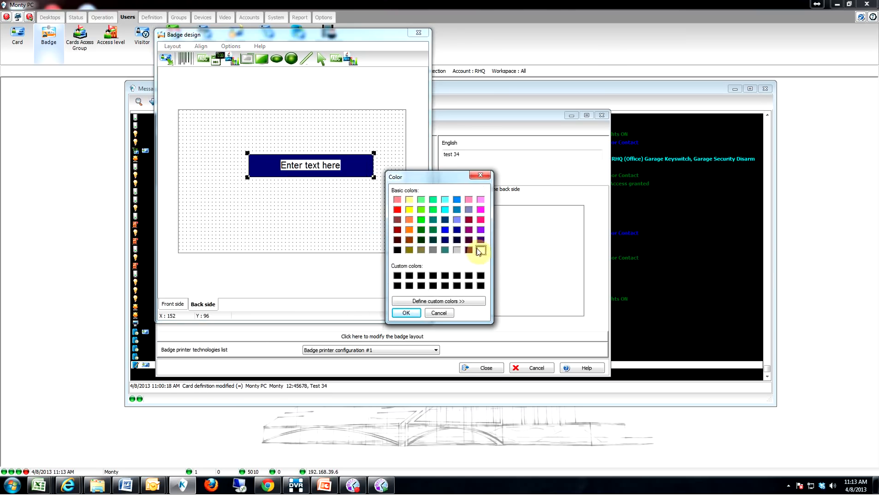
left_click(445, 230)
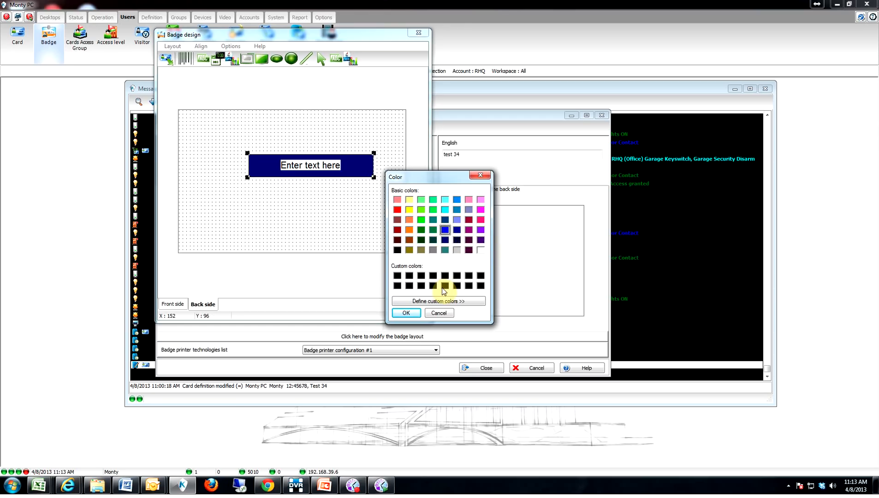
left_click(406, 313)
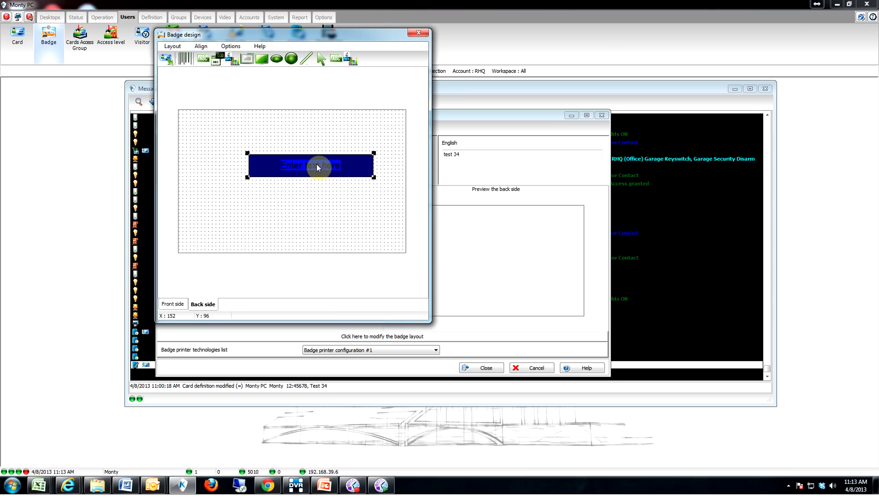
Step: Set the back-side label's background colour to blue as well
right_click(356, 165)
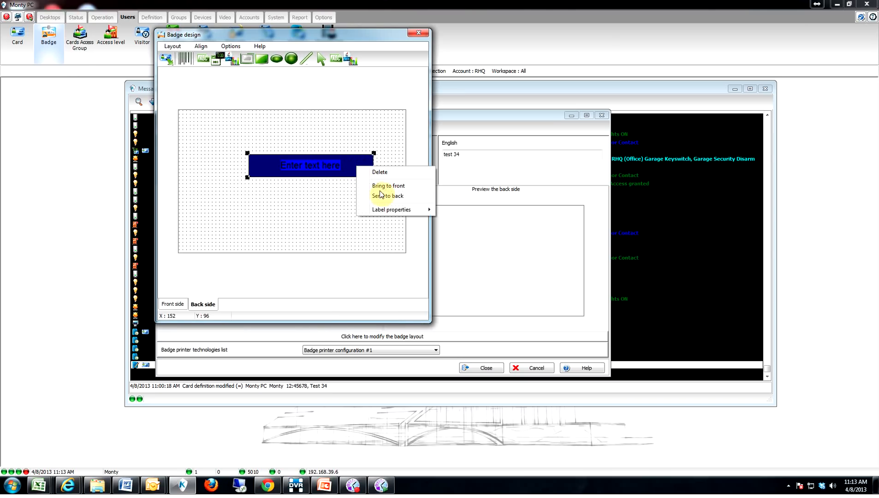
mouse_move(394, 211)
left_click(470, 239)
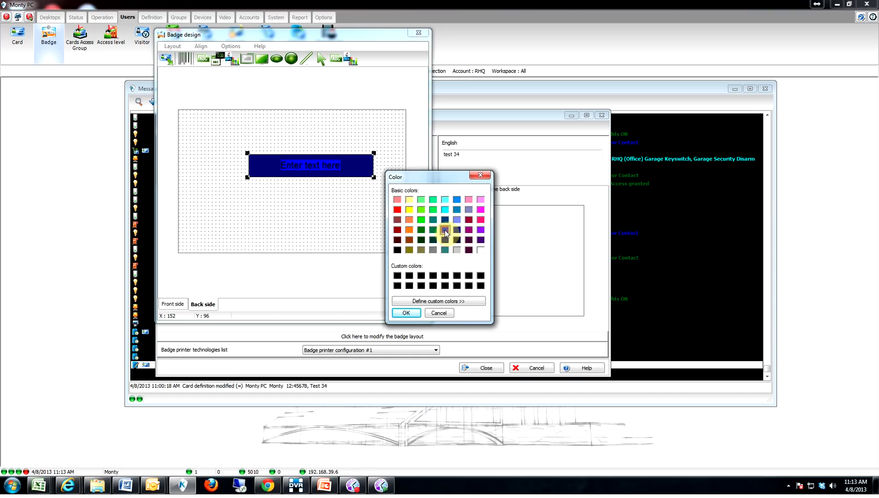
left_click(405, 311)
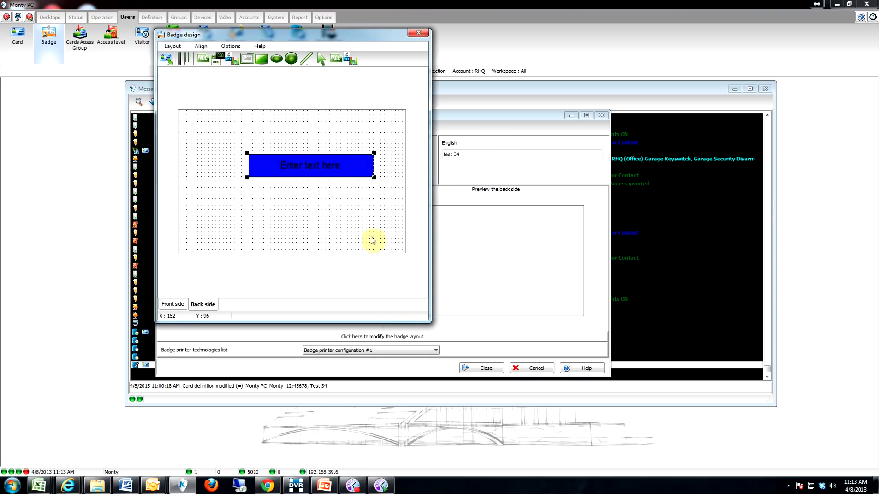
right_click(282, 163)
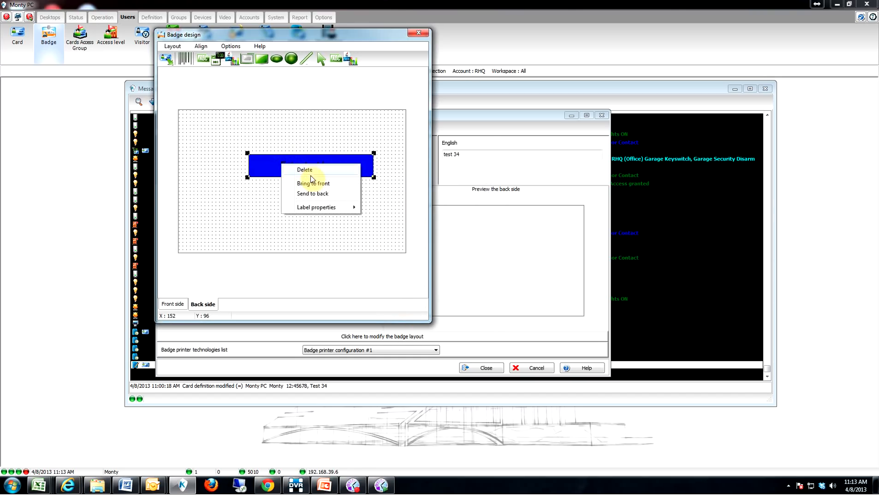
Step: Change the label text to a sample street address and stretch it over the whole back side
mouse_move(323, 207)
left_click(400, 210)
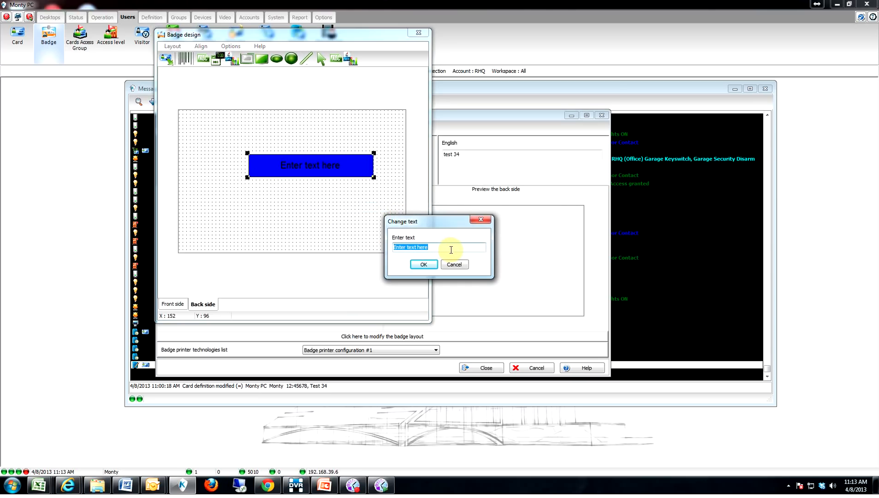
type("123 abc rd")
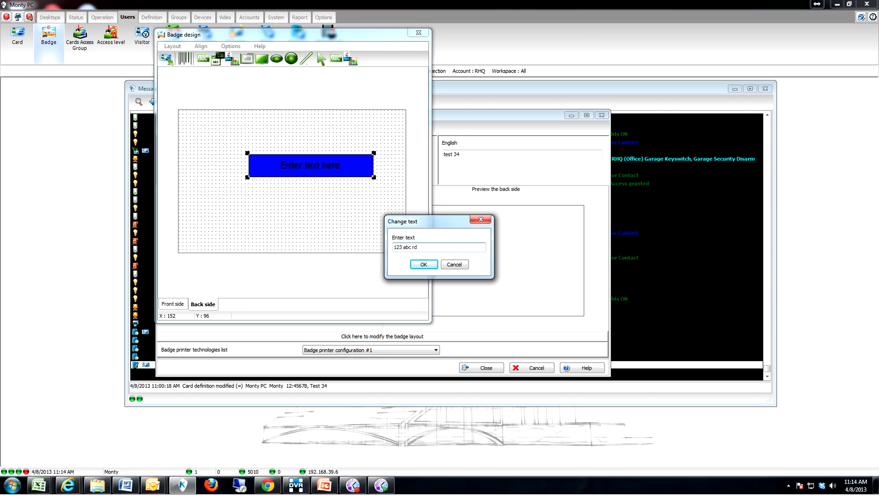
left_click(423, 265)
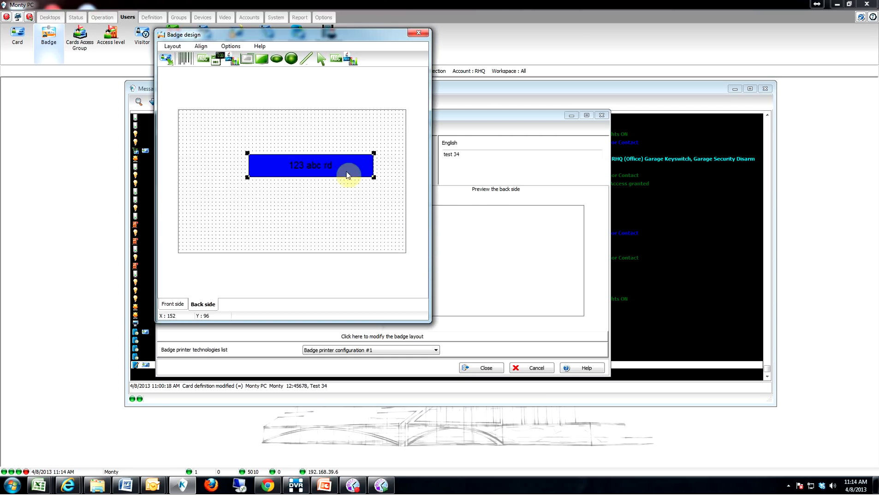
left_click_drag(328, 164, 399, 250)
left_click_drag(212, 166, 182, 113)
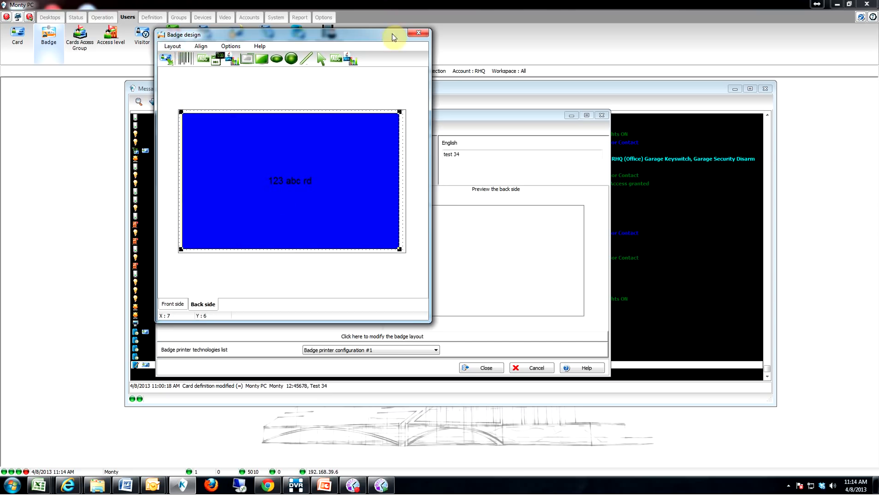
Step: Close the badge designer, save the 'test 34' layout and close the Badge window
left_click(420, 34)
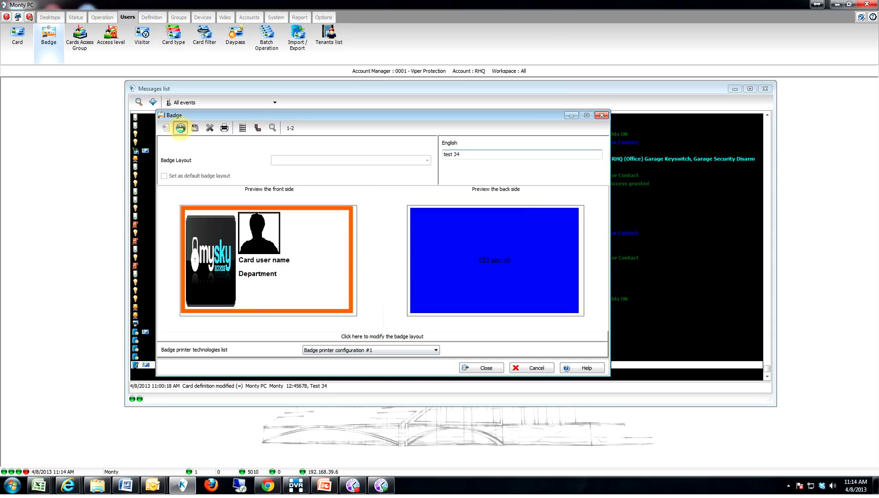
left_click(180, 128)
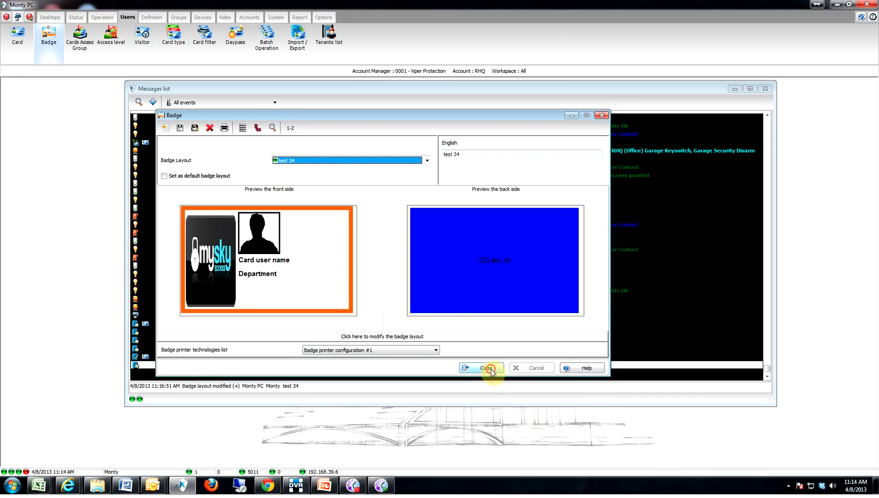
left_click(490, 369)
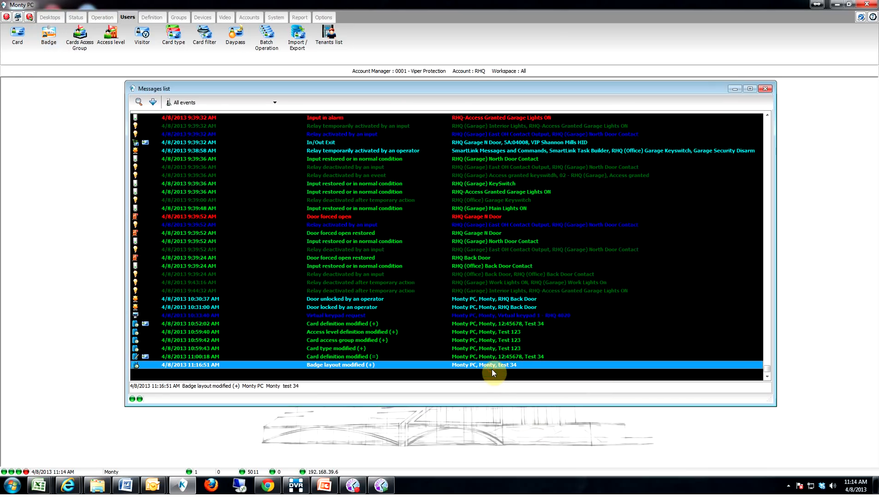
Step: Search the card records for names containing 'test' and open card Test 34
left_click(23, 45)
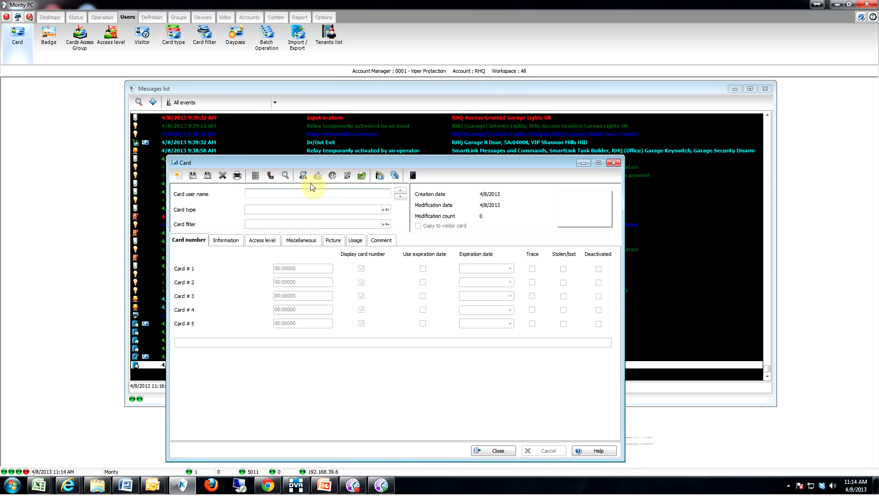
left_click(286, 176)
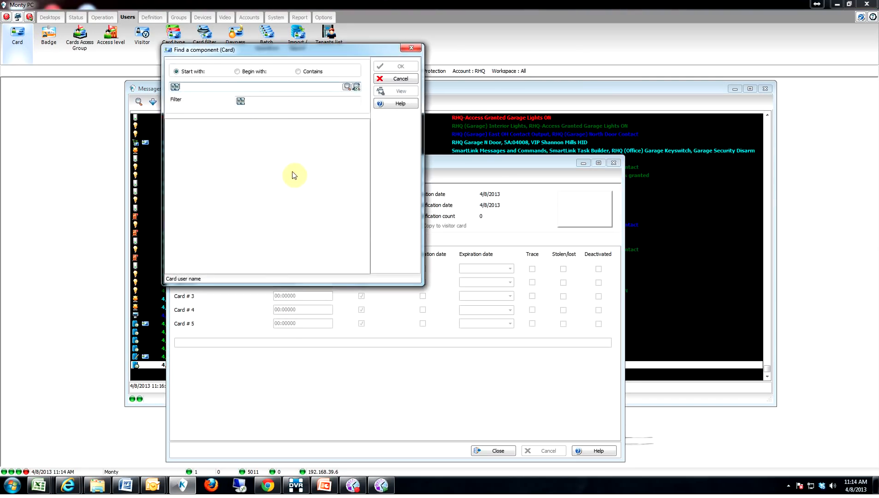
left_click(297, 71)
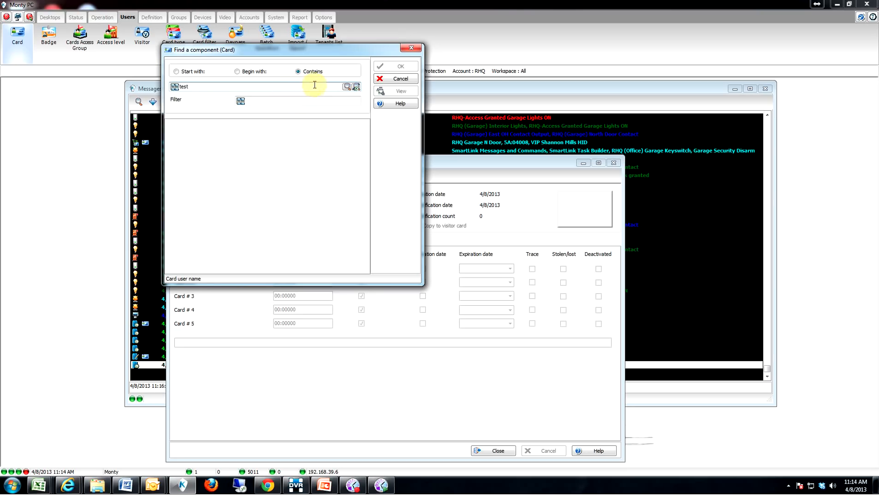
left_click(347, 87)
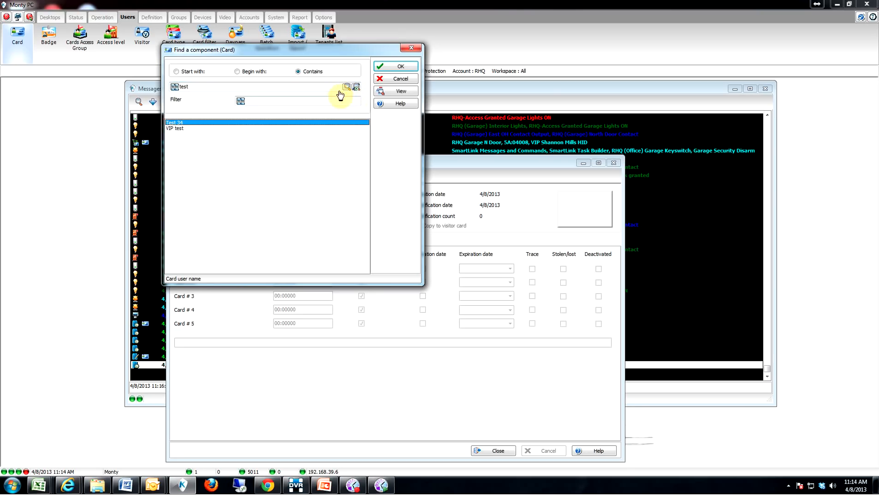
double_click(188, 122)
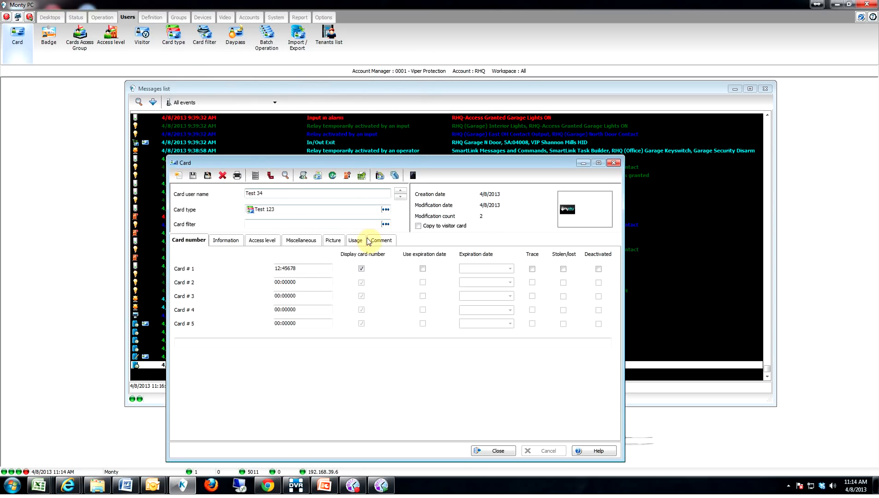
Step: On the Picture tab, keep Card # 1 as barcode source and assign the 'test 34' badge layout
left_click(334, 240)
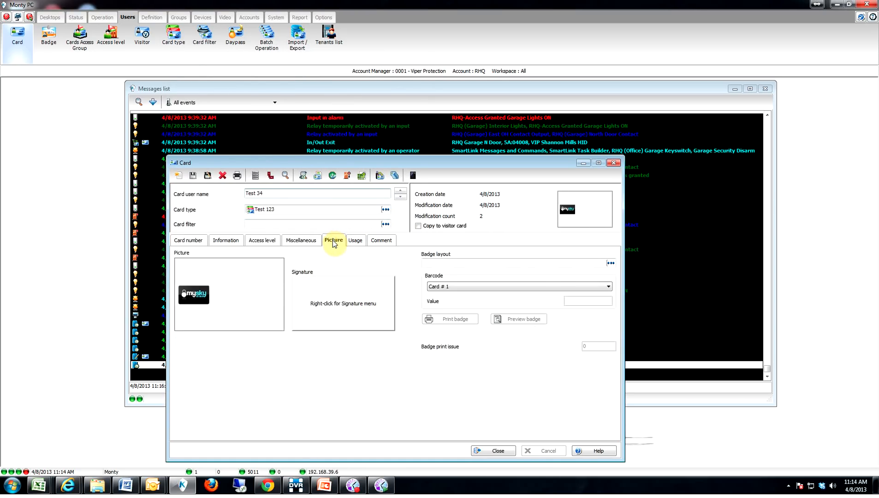
left_click(470, 288)
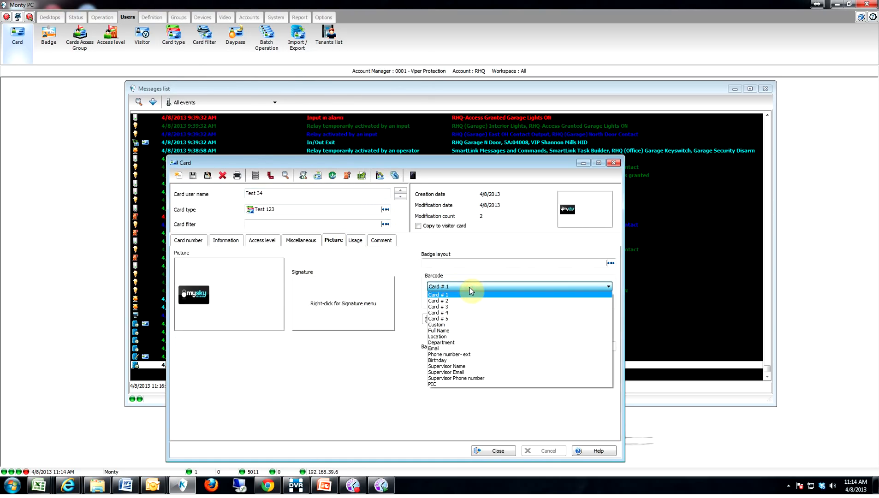
left_click(468, 285)
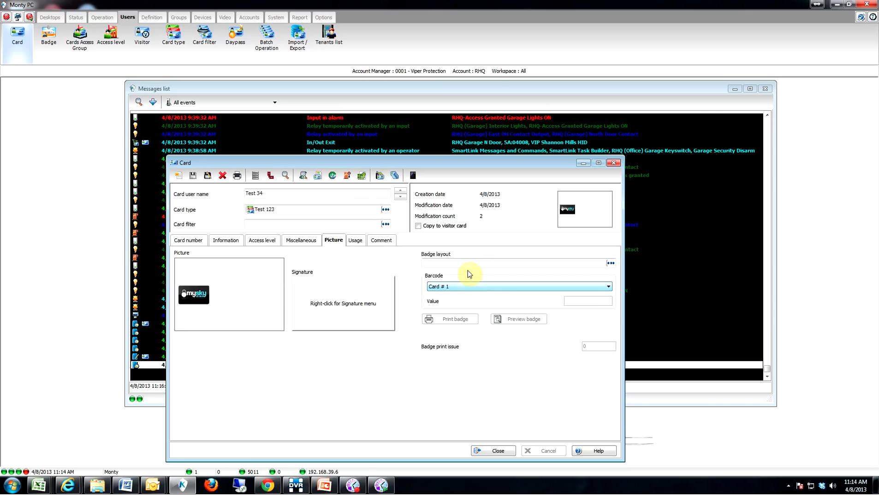
double_click(460, 263)
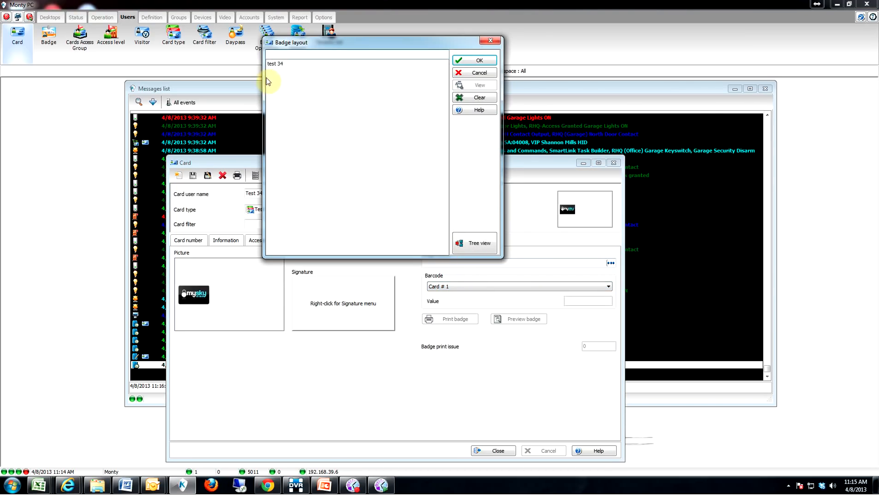
double_click(275, 65)
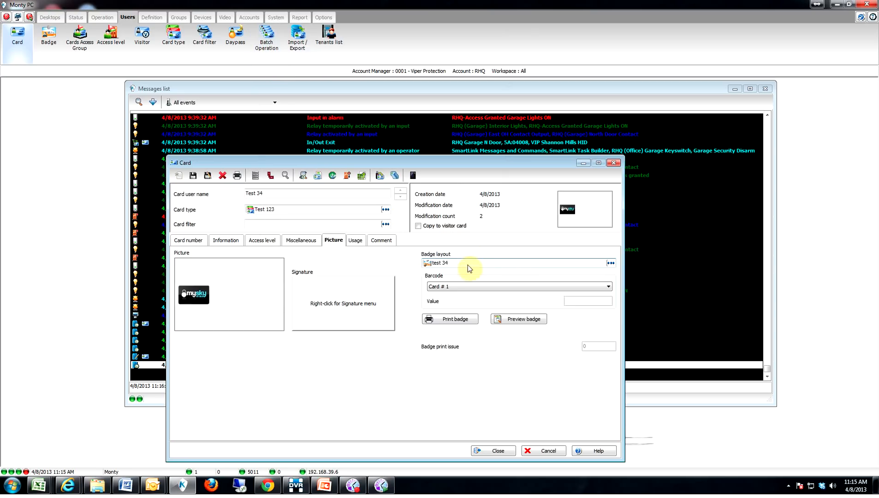
Step: Preview the Test 34 badge, then close the card record and save the changes
left_click(518, 319)
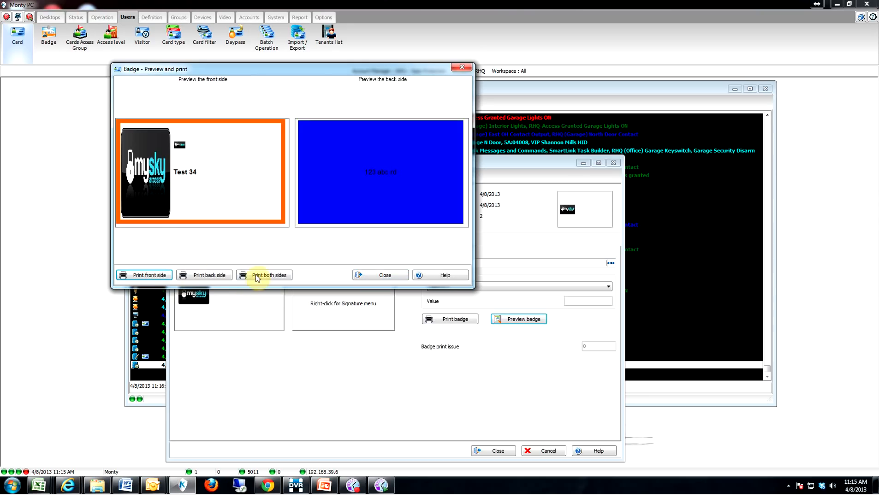
left_click(388, 275)
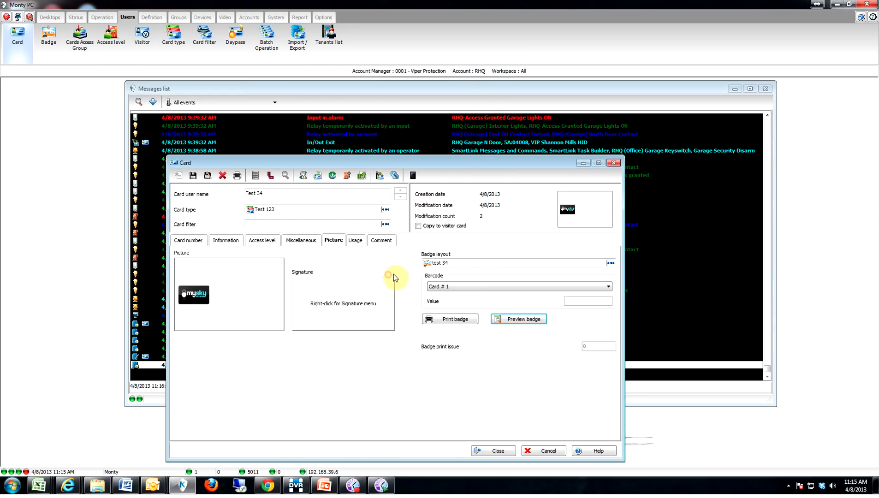
left_click(614, 163)
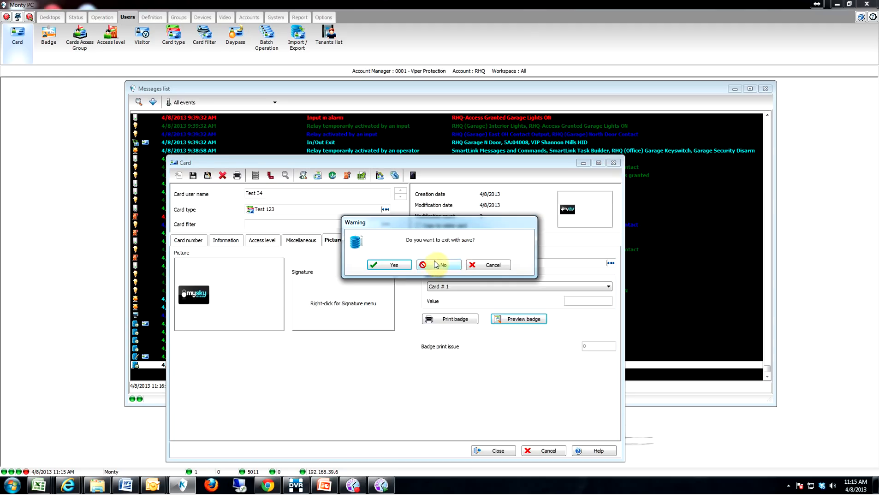
left_click(389, 265)
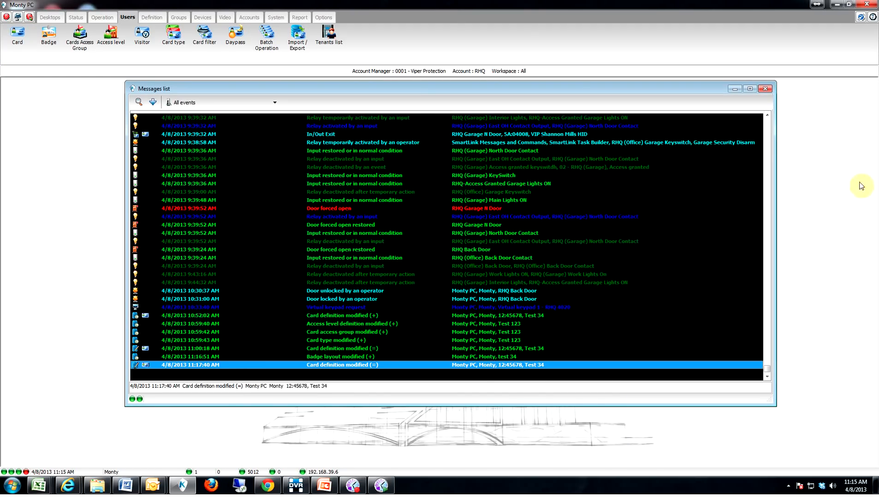